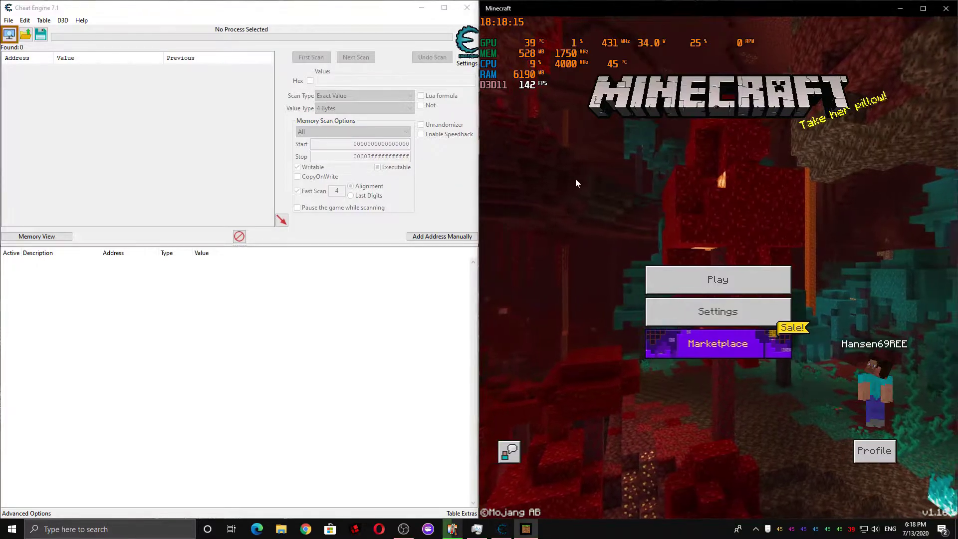
- Attach Cheat Engine to the Minecraft.Windows.exe process from the list of running processes
left_click(9, 33)
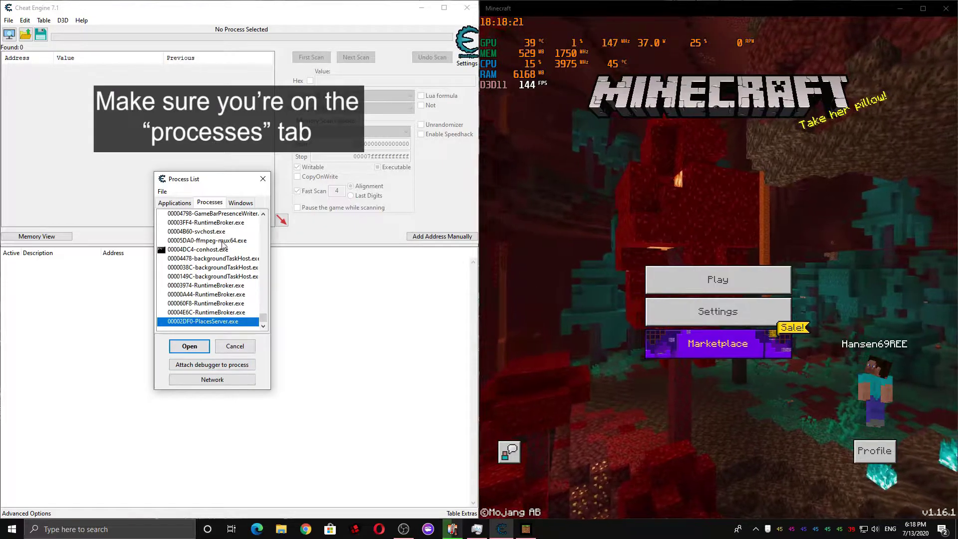
scroll(225, 242, "up", 3)
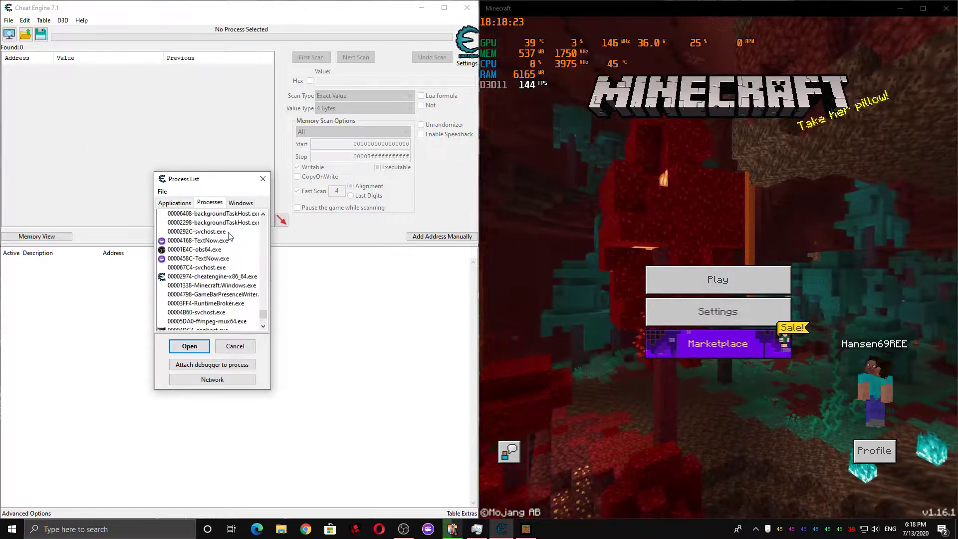
scroll(229, 236, "down", 1)
left_click(252, 259)
left_click(194, 350)
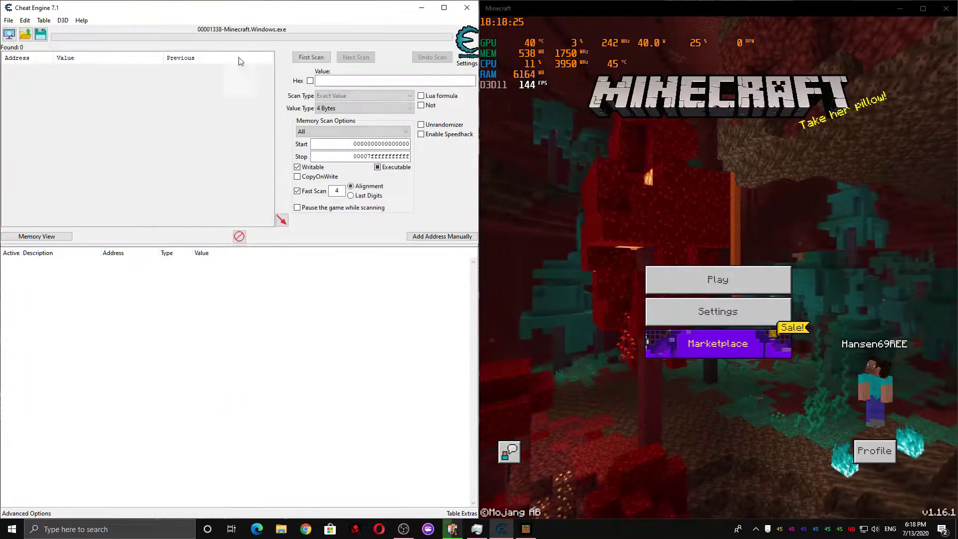
- Load the Videos world in Minecraft and set up a Byte scan for the exact value 1
left_click(680, 272)
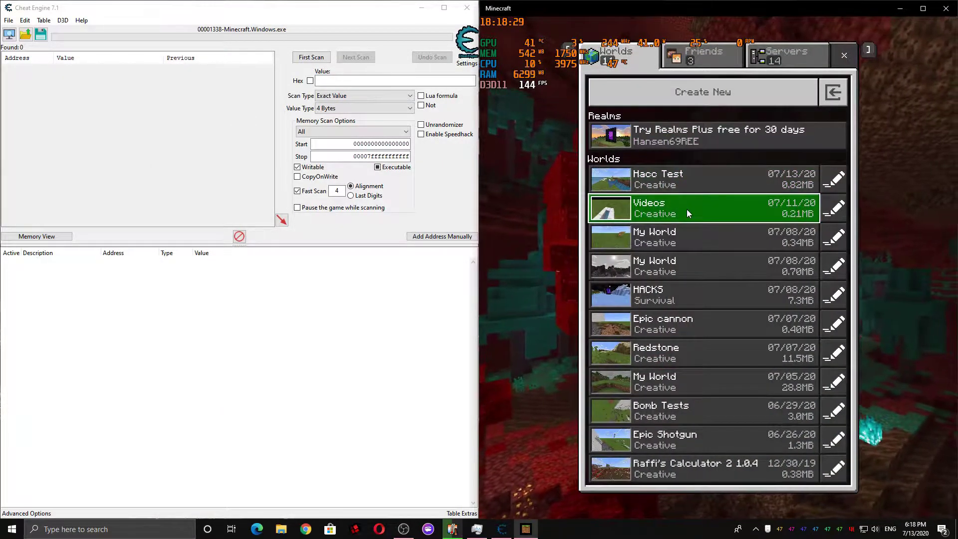
left_click(687, 208)
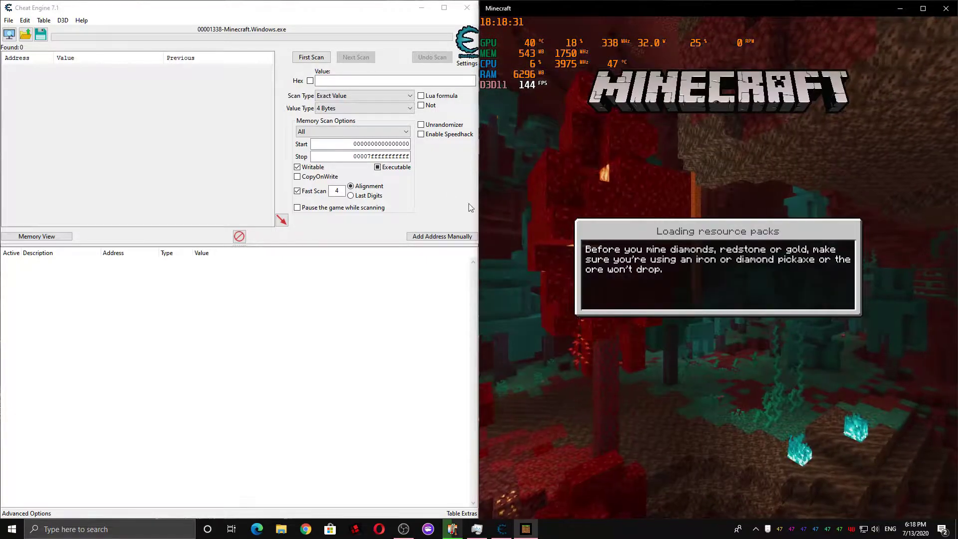
left_click(353, 111)
left_click(349, 125)
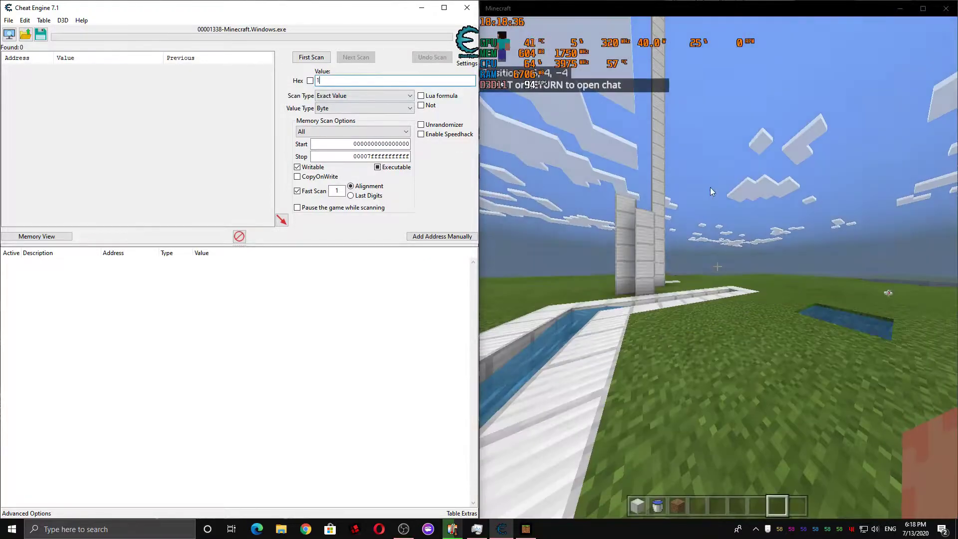
- Walk forward in the world, pause the game and run the first scan for value 1
left_click(718, 266)
key("w")
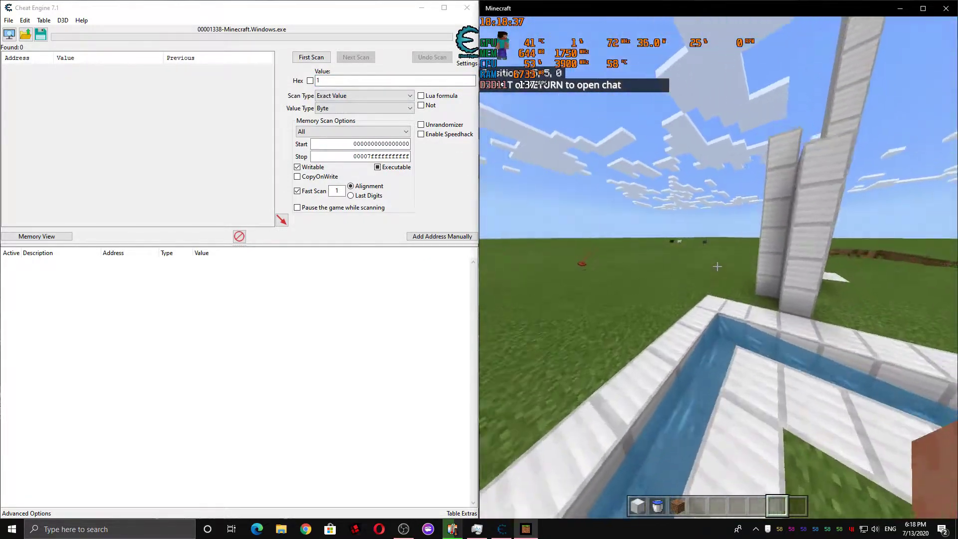
key("w")
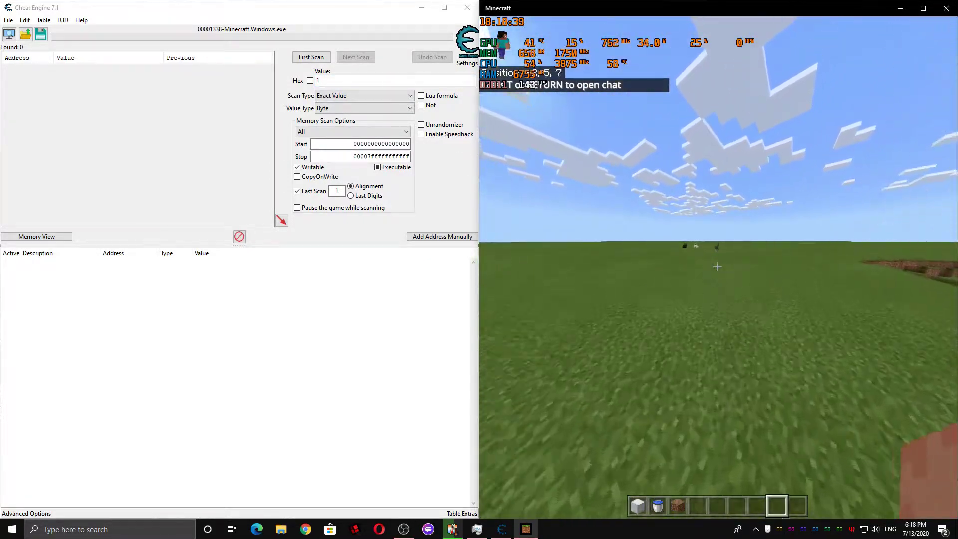
key("Escape")
left_click(311, 57)
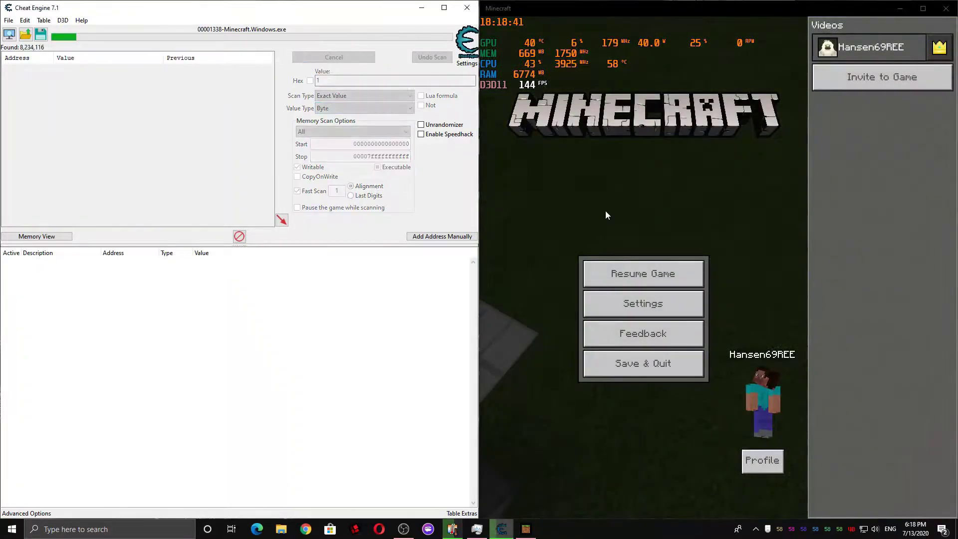
- Resume the game briefly, pause it again and narrow the scan results to exact value 0
left_click(634, 262)
key("Escape")
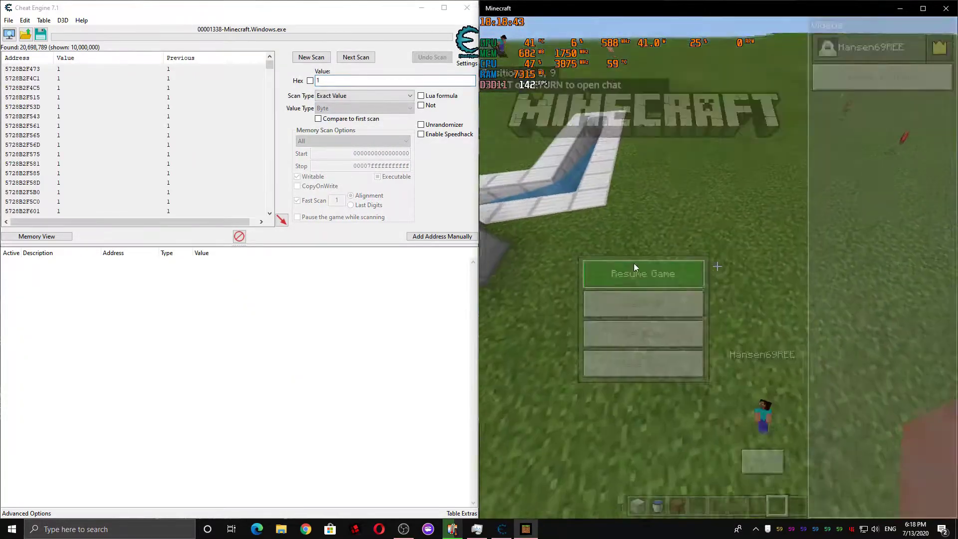
left_click(347, 79)
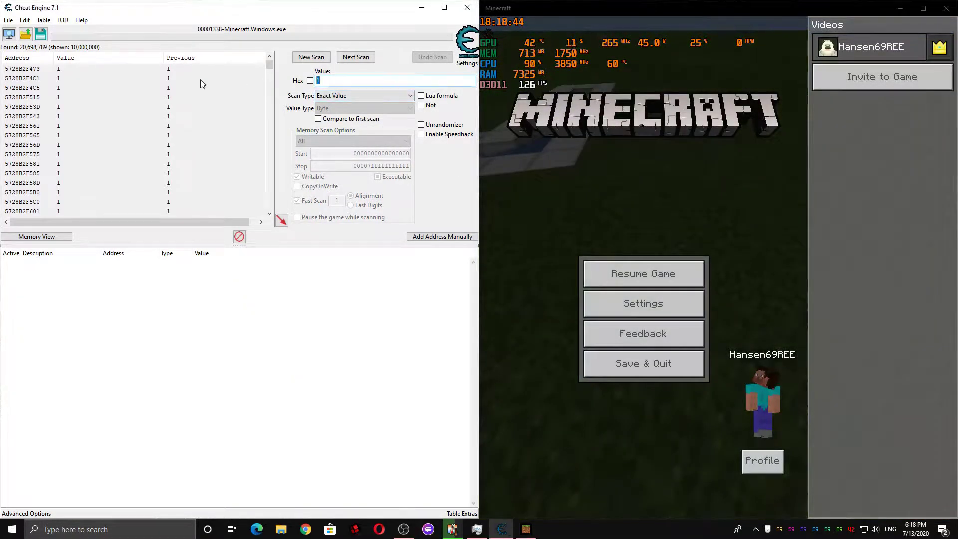
left_click(356, 57)
- Resume and pause the game once more, and rescan the remaining addresses for exact value 1
left_click(643, 273)
key("Escape")
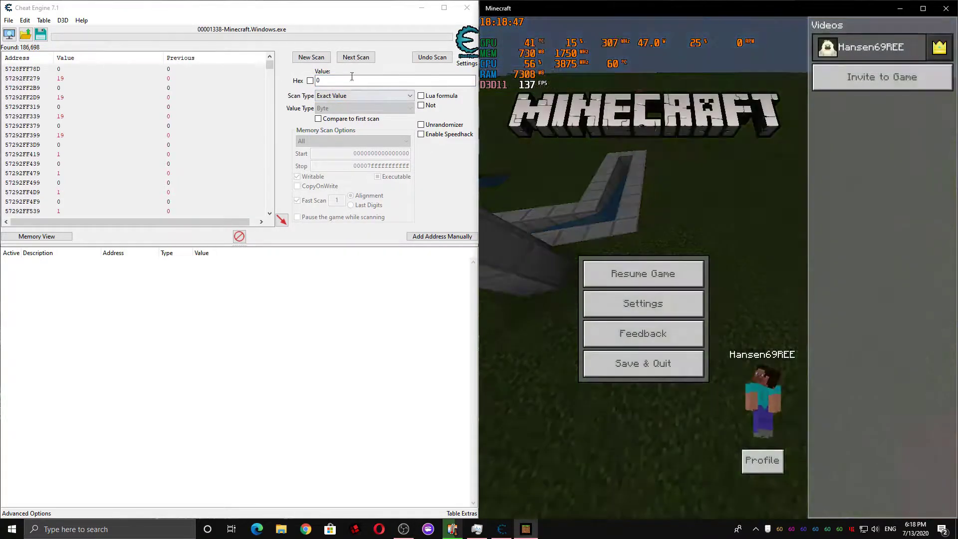
left_click(352, 78)
- Return to the game, pause it again and filter the remaining addresses by exact value 0
left_click(643, 274)
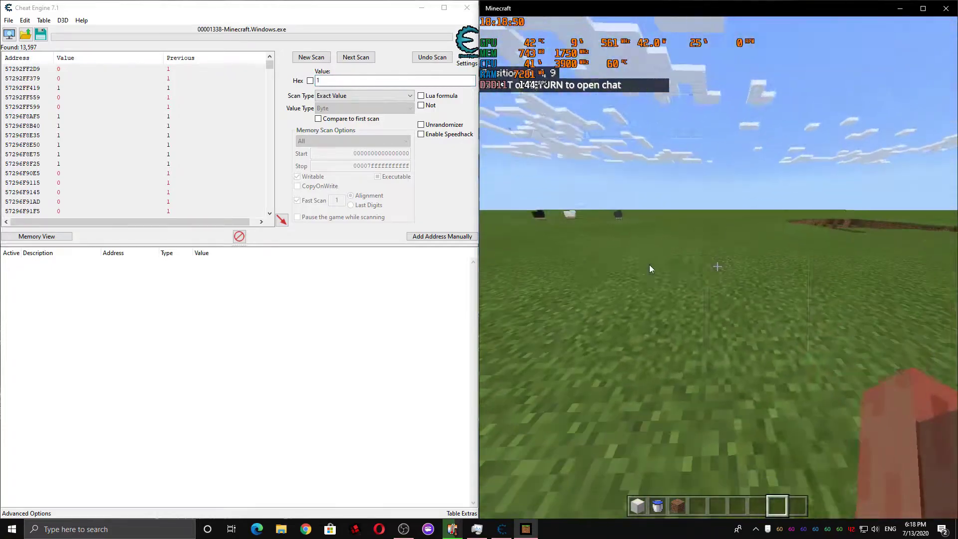
key("Escape")
left_click(372, 81)
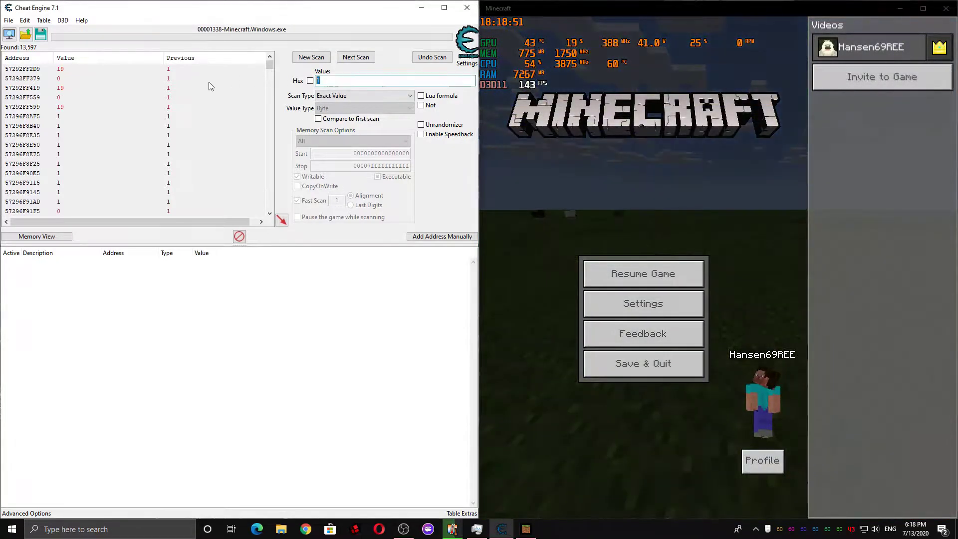
left_click(349, 58)
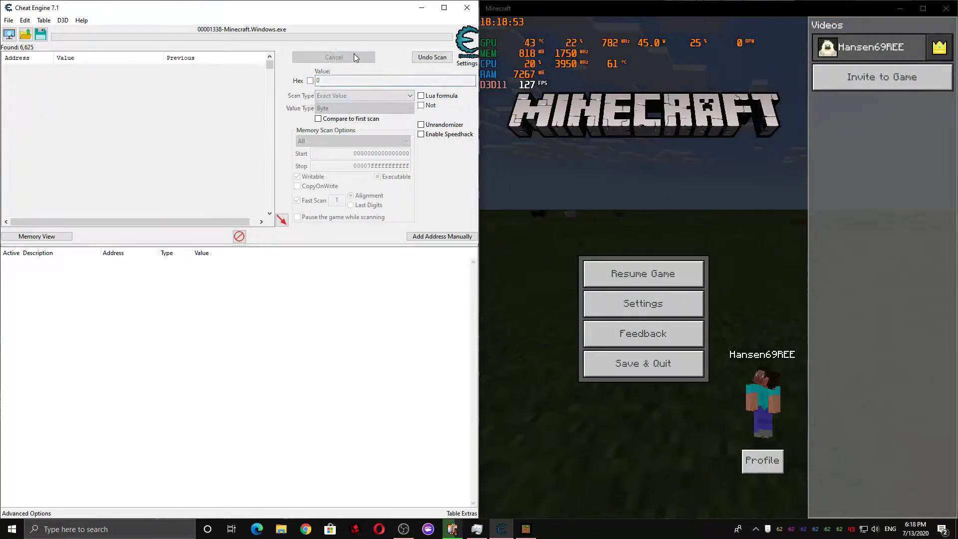
- Resume the game, jump, and filter the results with an Increased value scan
left_click(672, 280)
key("space")
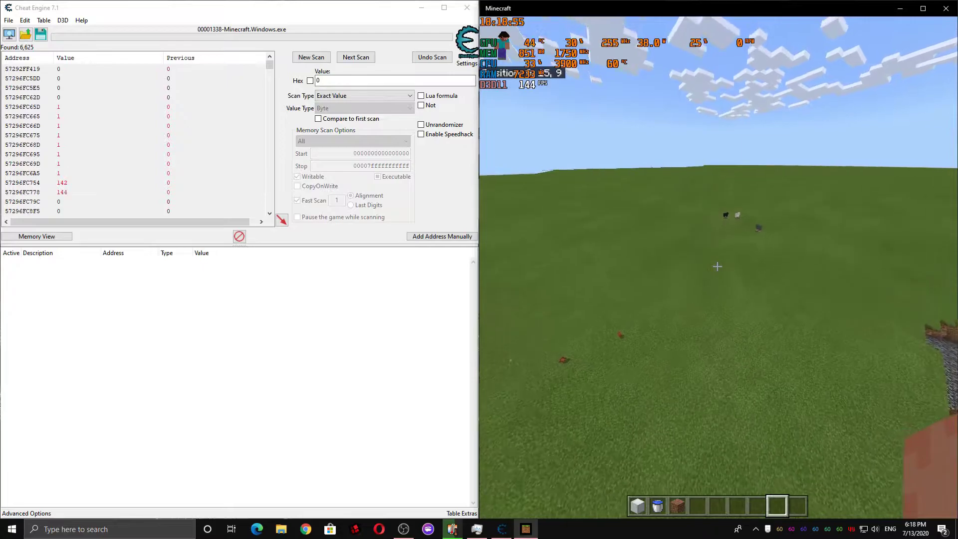
key("space")
key("space")
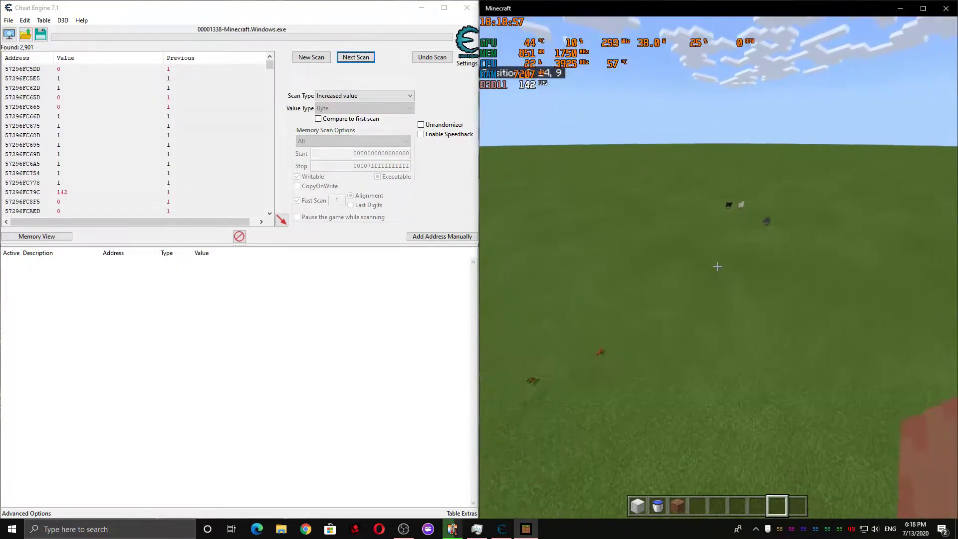
- Keep jumping in the game and filter the results with Decreased value scans
key("Down")
key("space")
key("space")
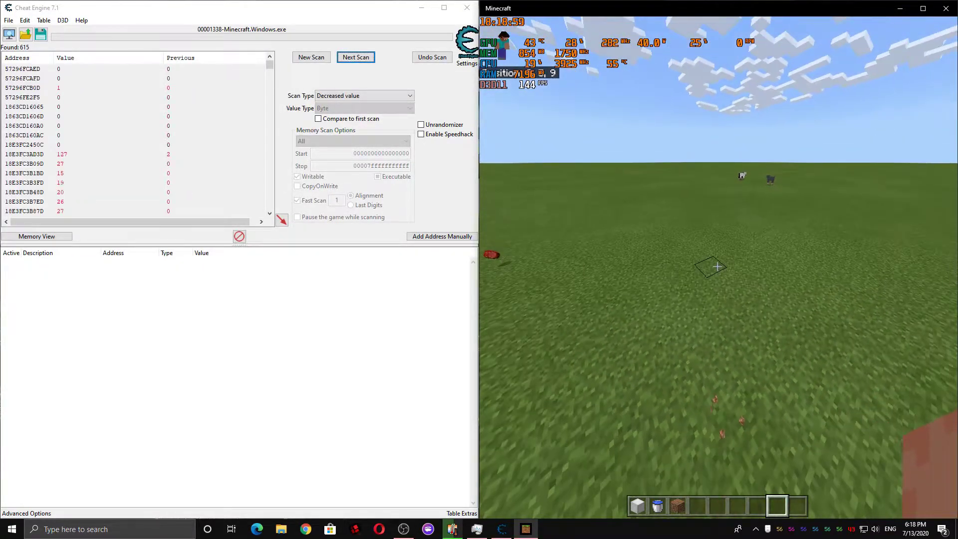
key("Up")
key("space")
key("space")
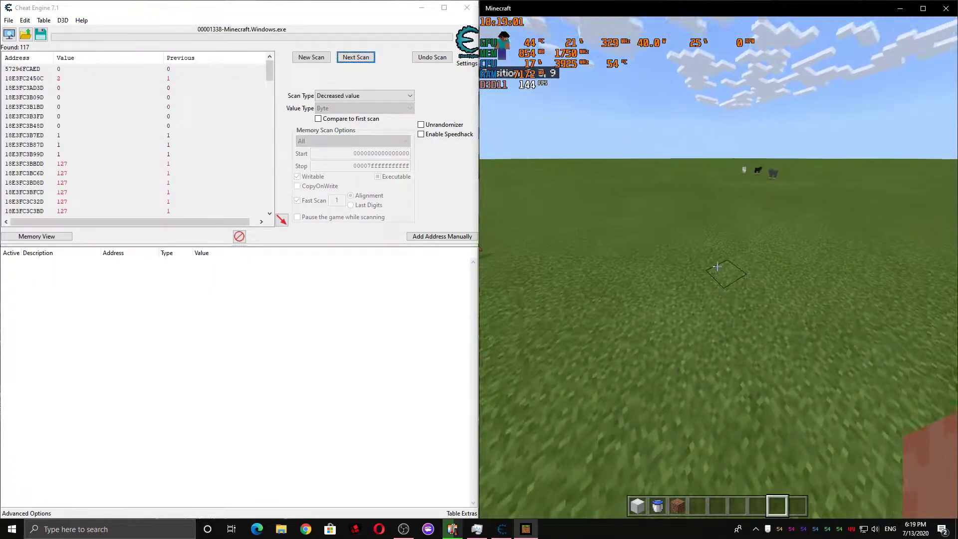
- Reduce the results to a handful of addresses with repeated scans, ending with Unchanged value
key("F1")
key("F2")
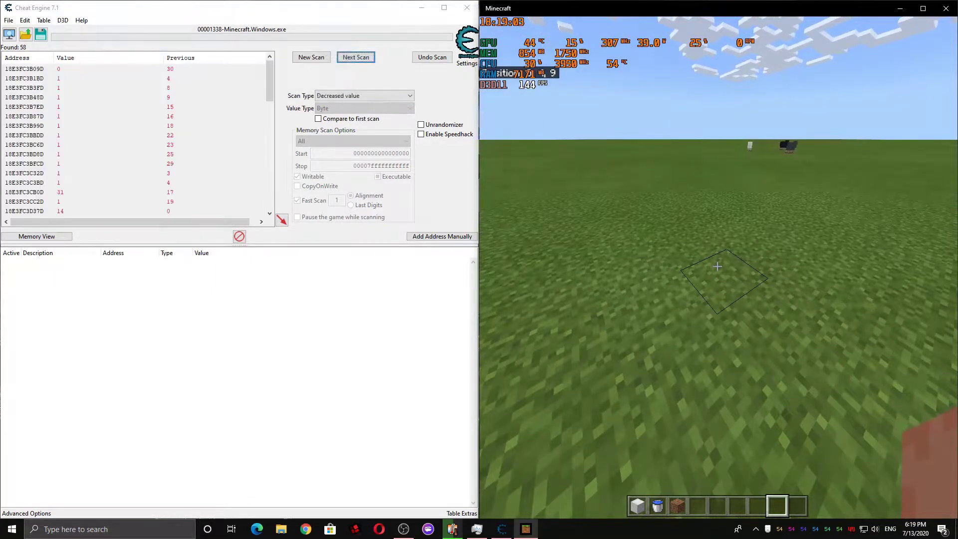
key("F3")
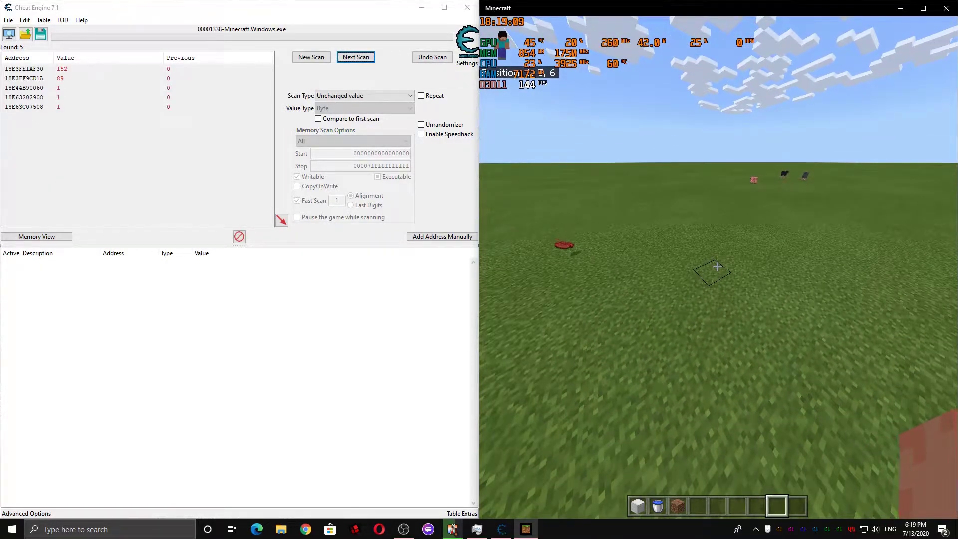
- Pause the game and add addresses 18E44B90060, 18E63202908 and 18E63C07508 to the address list
key("Escape")
left_click(165, 107)
left_click(167, 100, "shift")
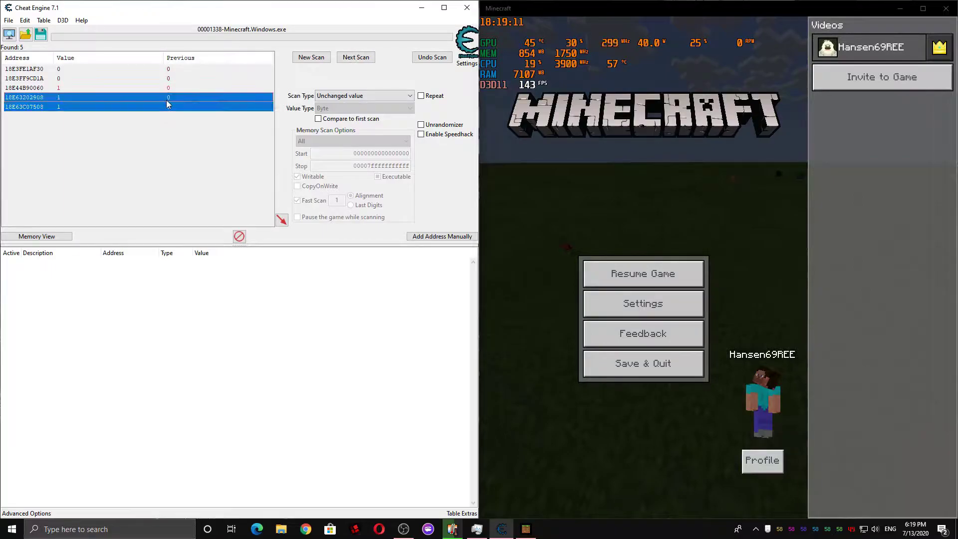
left_click_drag(167, 104, 171, 88)
right_click(171, 88)
left_click(200, 92)
- Bring the listed values to 0, freeze address 18E44B90060 and test its effect in the game
left_click(643, 274)
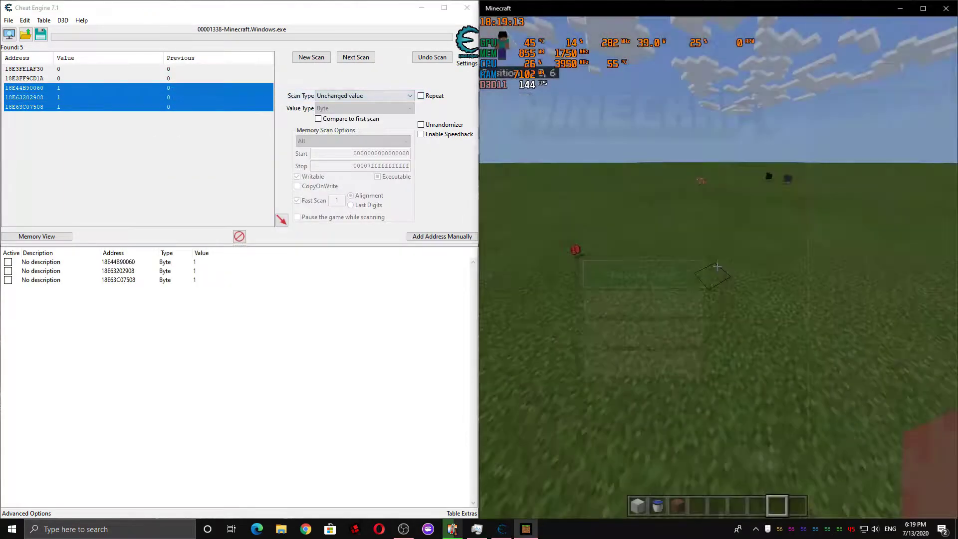
key("Escape")
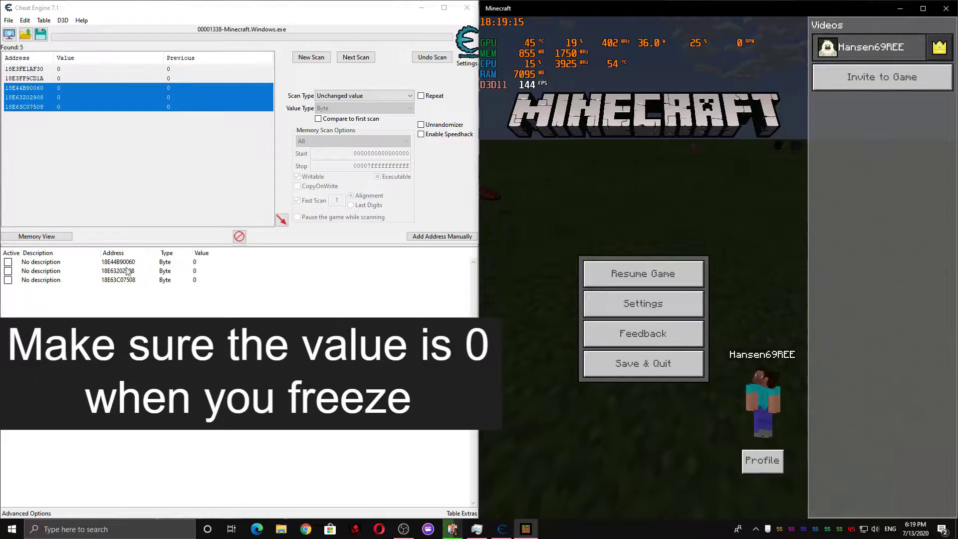
left_click(150, 282)
left_click(150, 270)
left_click(150, 263)
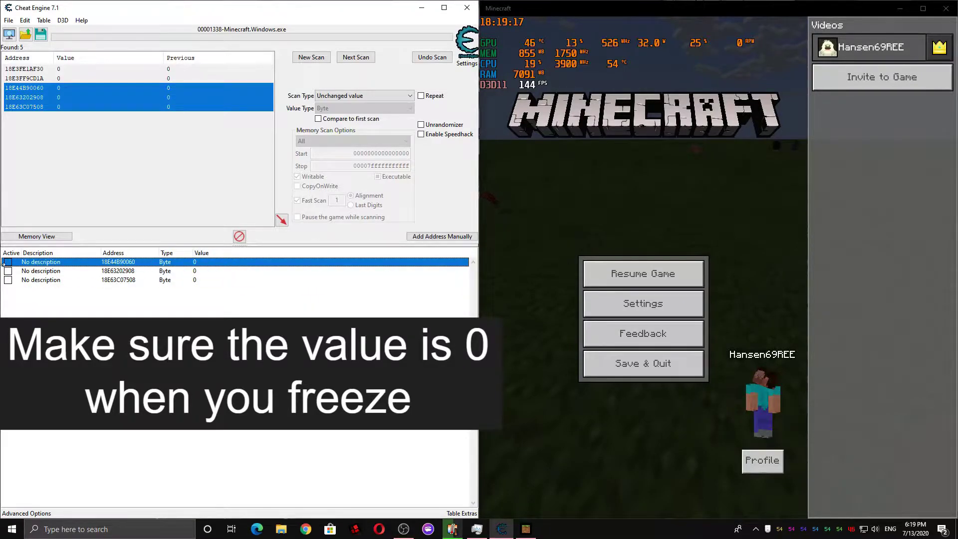
left_click(643, 273)
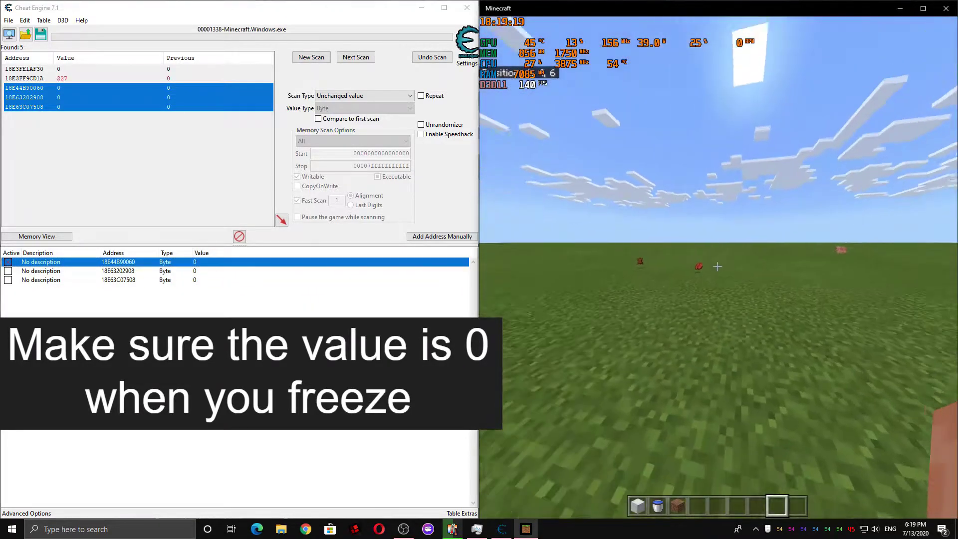
key("Escape")
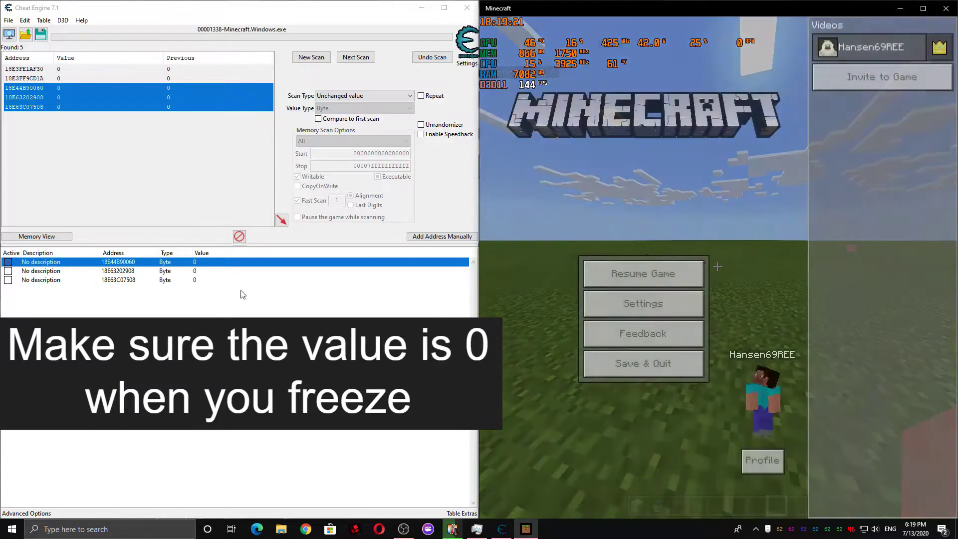
- Remove address 18E44B90060 from the list, test 18E63202908 in the game and remove that entry too
left_click(58, 263)
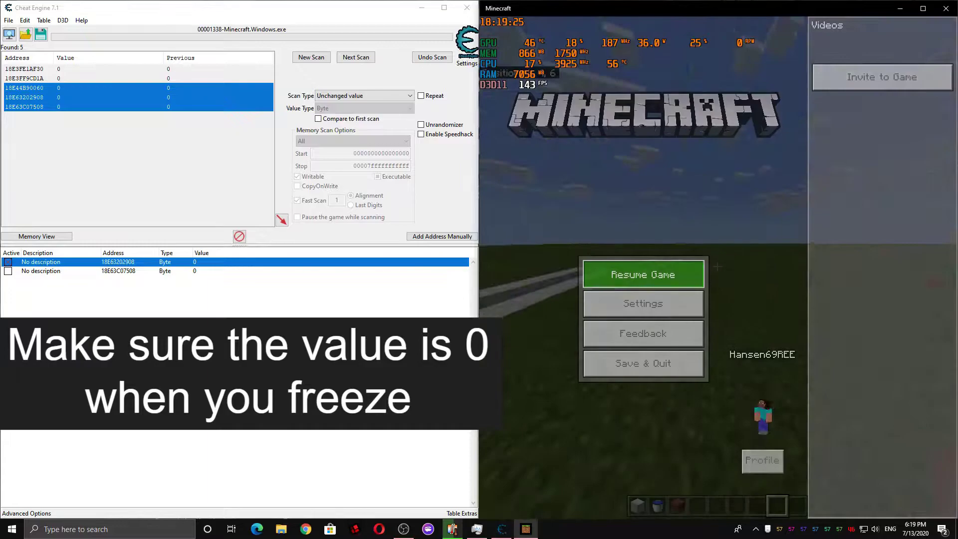
left_click(643, 274)
key("Escape")
left_click(363, 253)
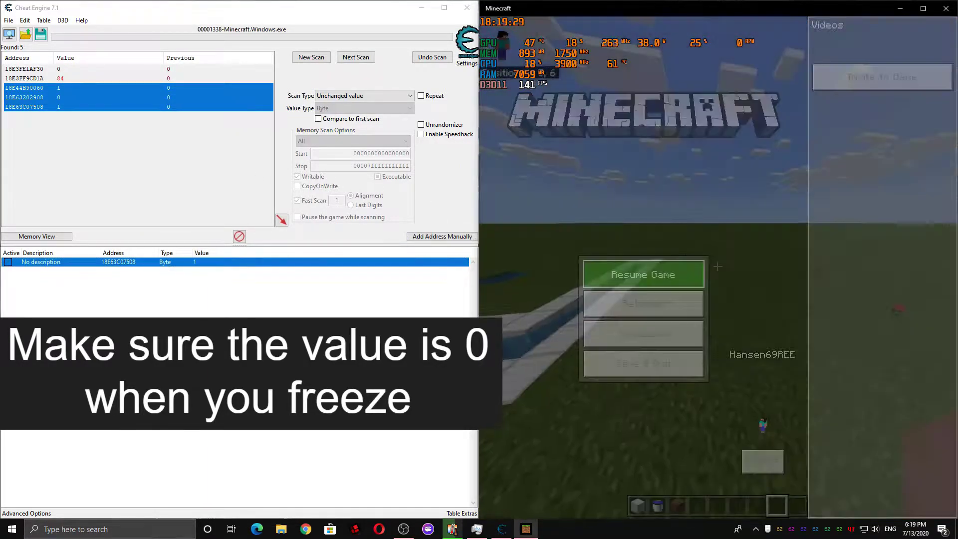
- Bring the remaining address 18E63C07508 to value 0, freeze it and return to the game to test it
left_click(643, 274)
key("Escape")
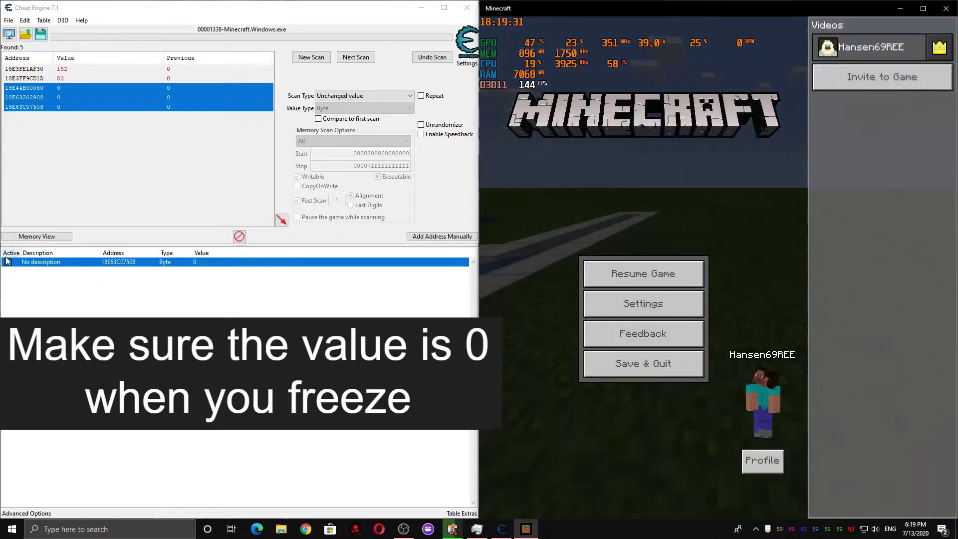
left_click(614, 274)
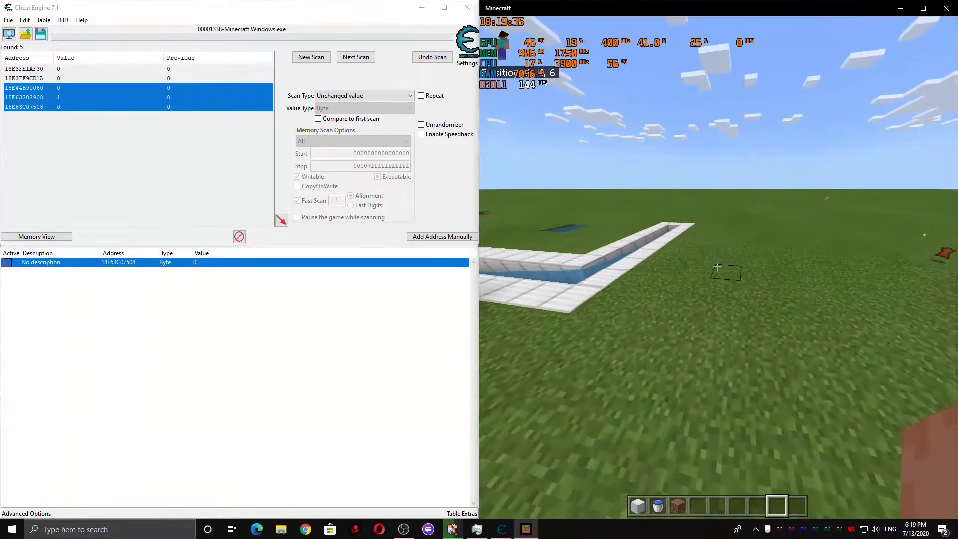
- Pause the game and start a new scan, keeping address 18E63C07508 in the list
key("Escape")
left_click(59, 266)
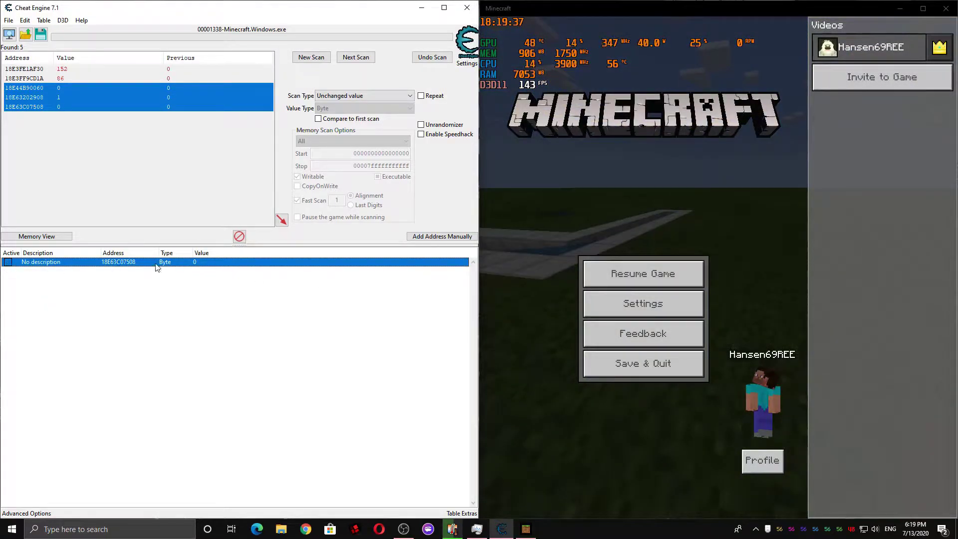
left_click(311, 57)
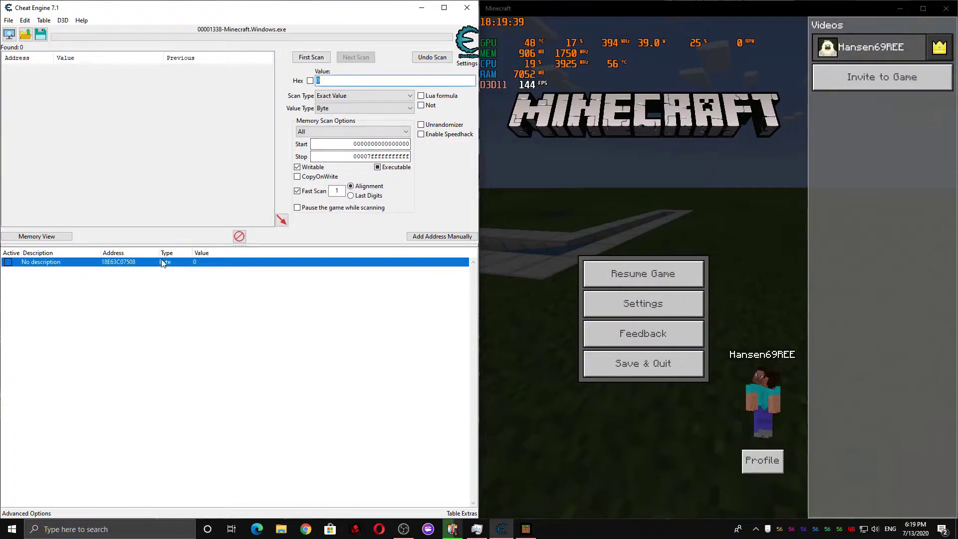
- Resume the game and switch to survival mode with the chat command /gamemode s
left_click(627, 278)
type("t")
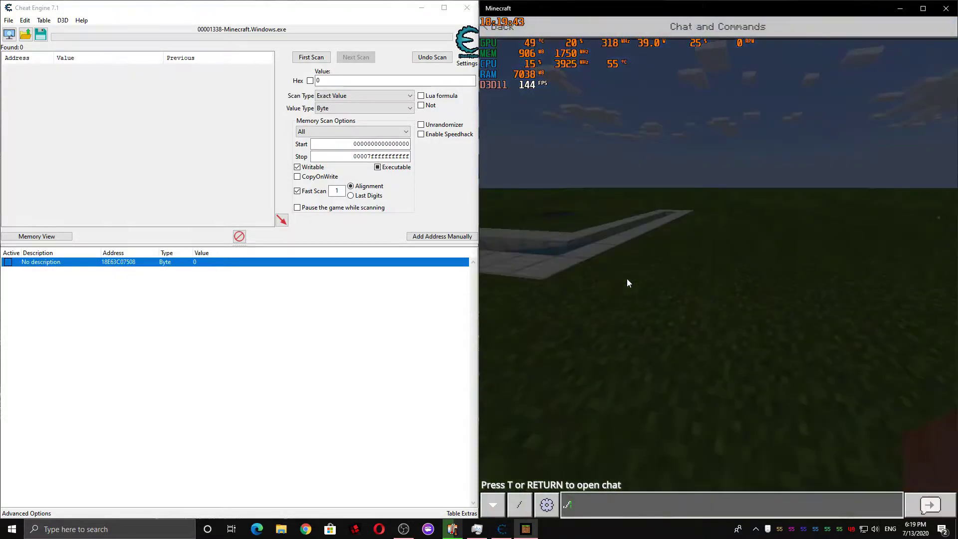
type("/gamemode s")
key("Return")
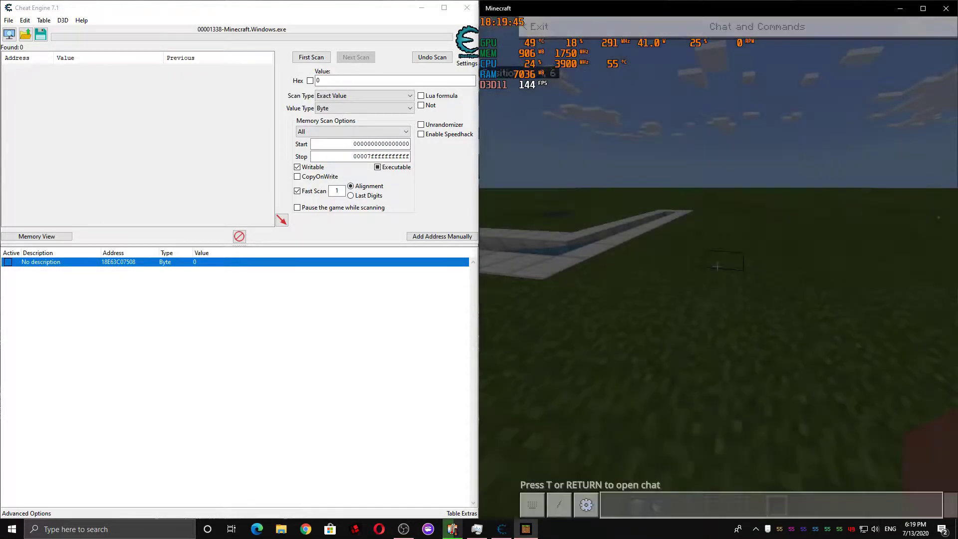
- Pause the game and find out what accesses address 18E63C07508, attaching the debugger and moving the opcode list over the scan results
key("Escape")
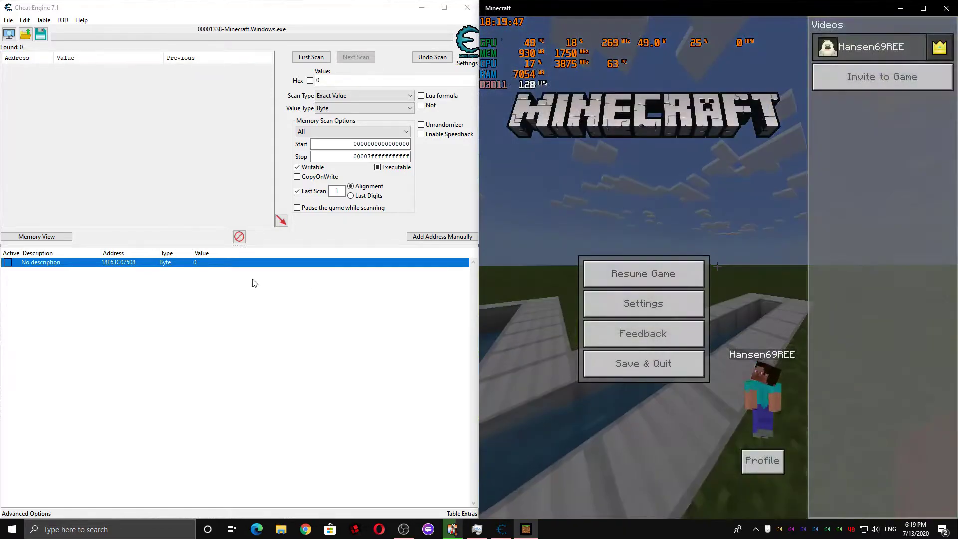
left_click(139, 266)
right_click(138, 265)
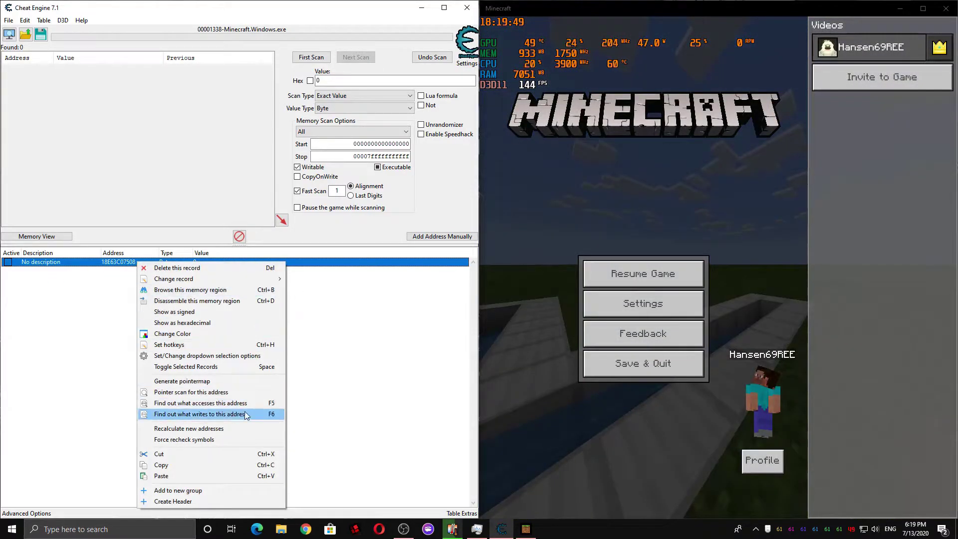
left_click(256, 400)
left_click(508, 268)
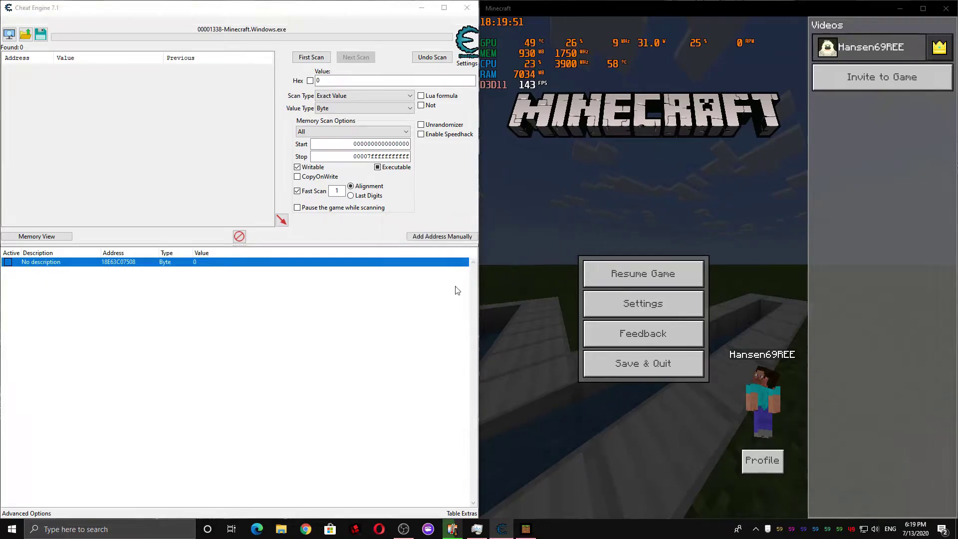
left_click_drag(106, 128, 111, 75)
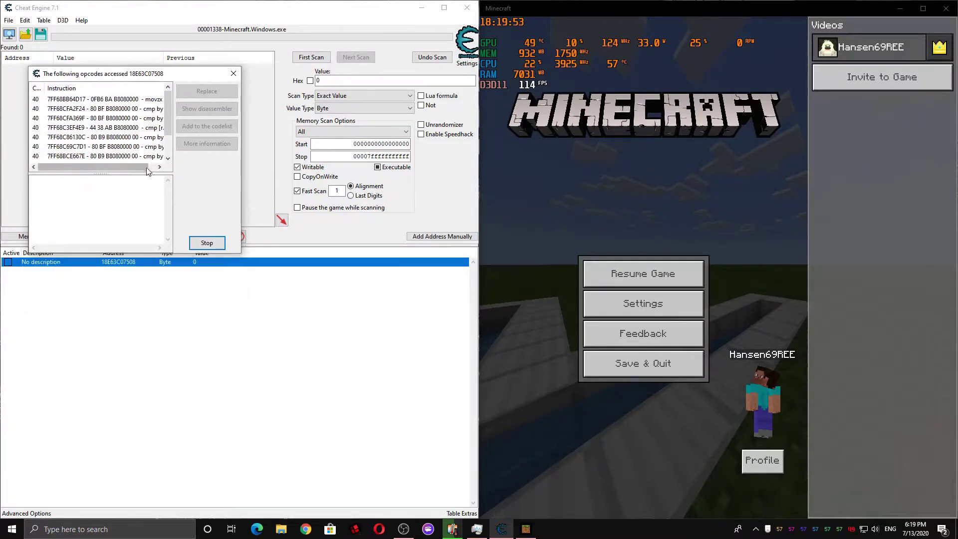
- Resume the game, switch to creative mode with a chat command and pause again
left_click(591, 264)
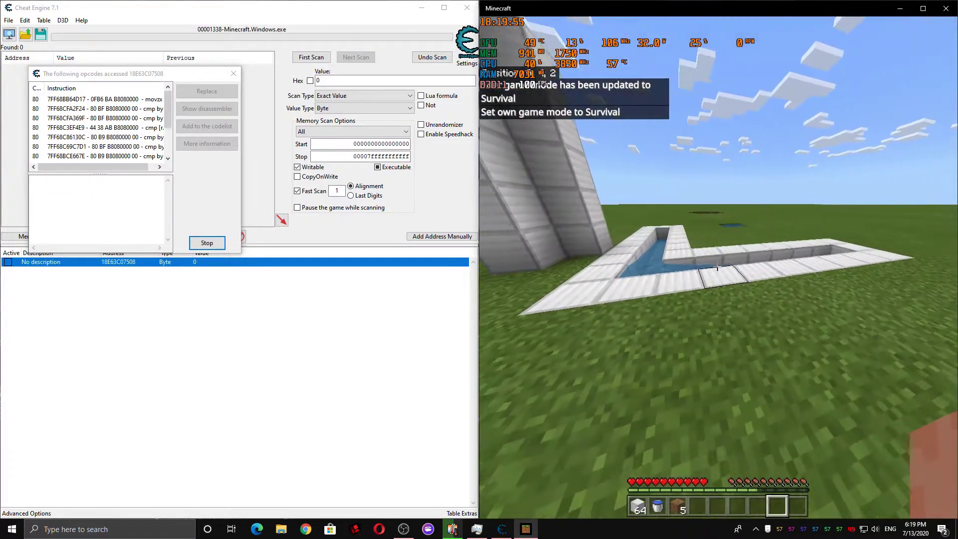
type("t/")
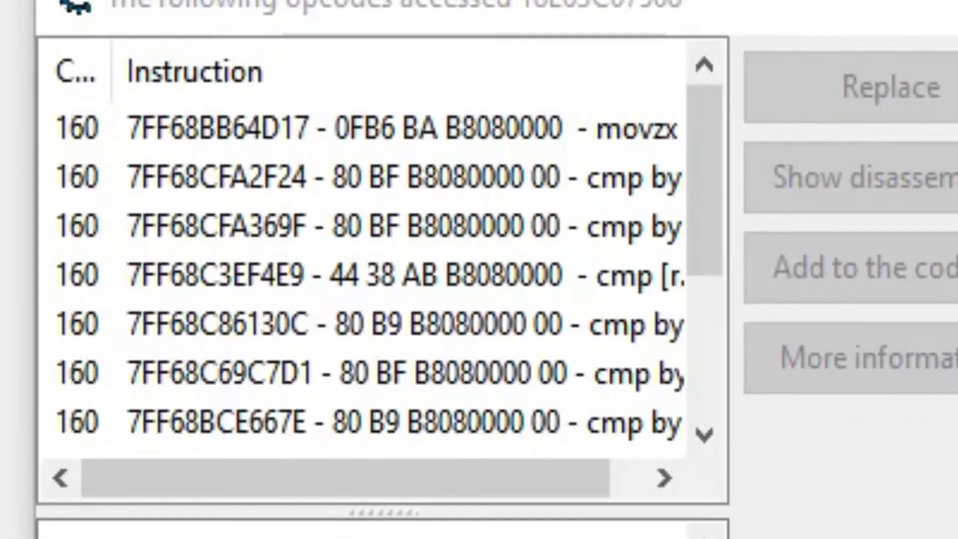
key("Return")
key("Escape")
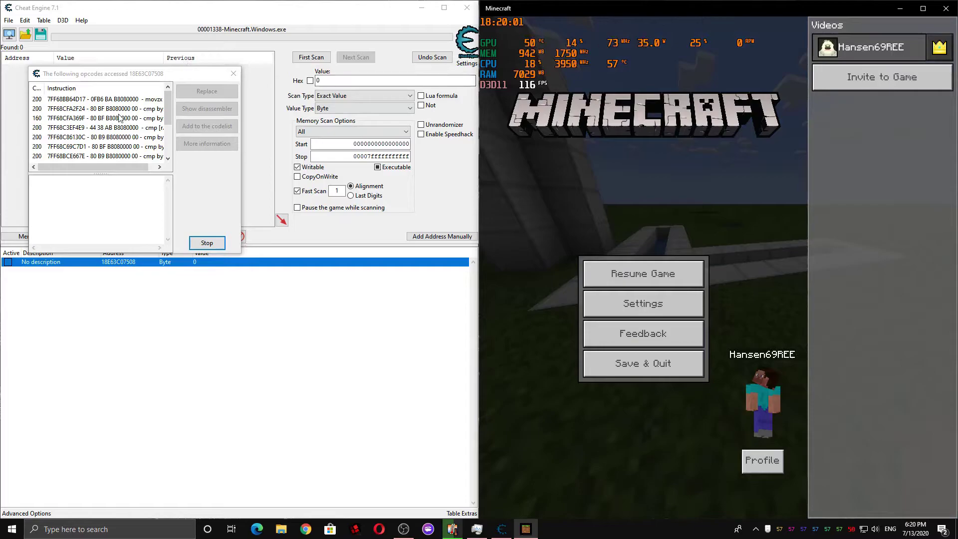
- Check the cmp instruction at 7FF68CFA369F against the running game, show it in the disassembler, and stop and close the access log
left_click(120, 118)
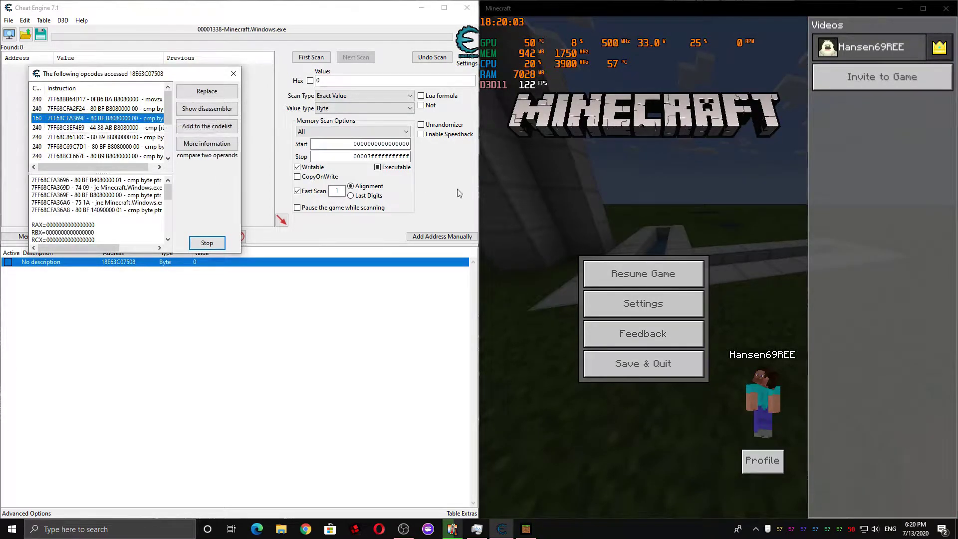
left_click(616, 274)
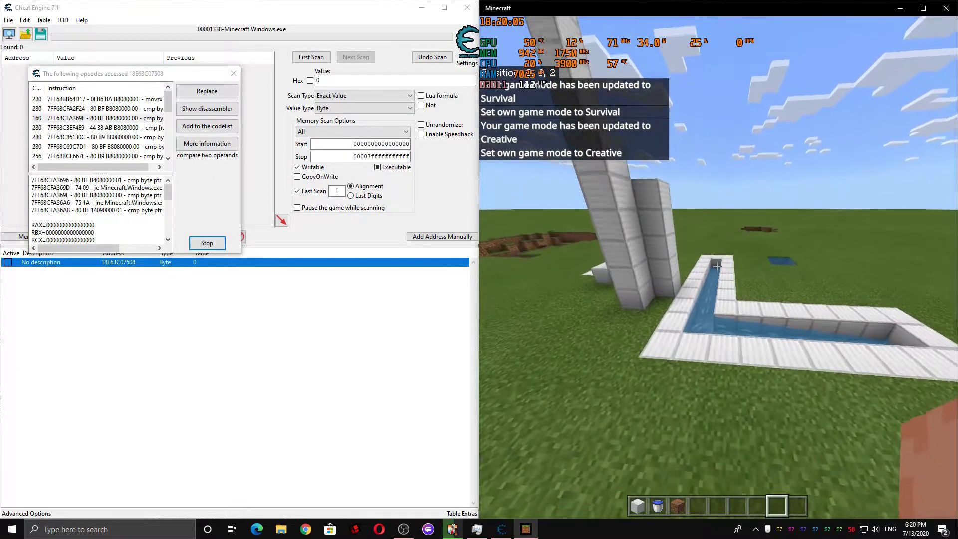
key("Escape")
left_click(147, 120)
left_click(207, 108)
left_click_drag(390, 159, 302, 88)
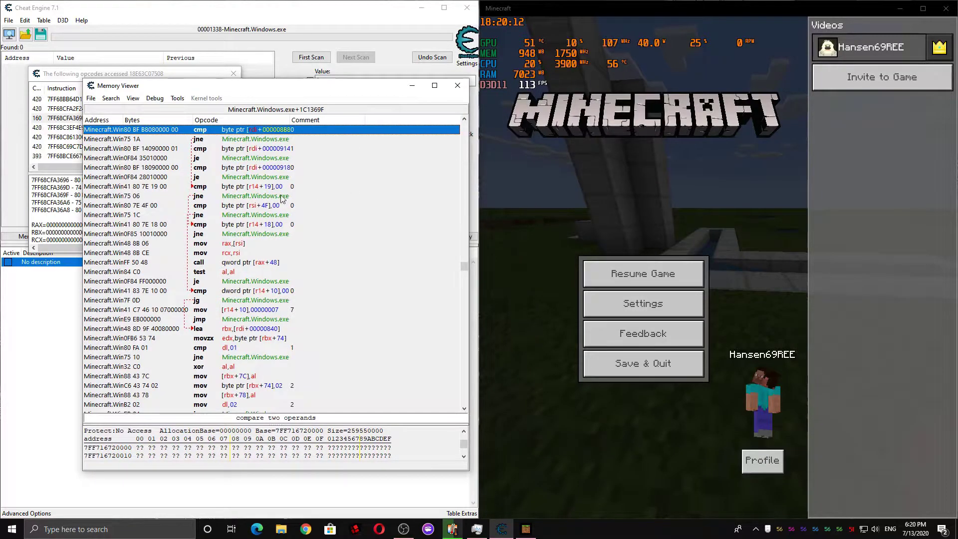
left_click(82, 76)
left_click(207, 244)
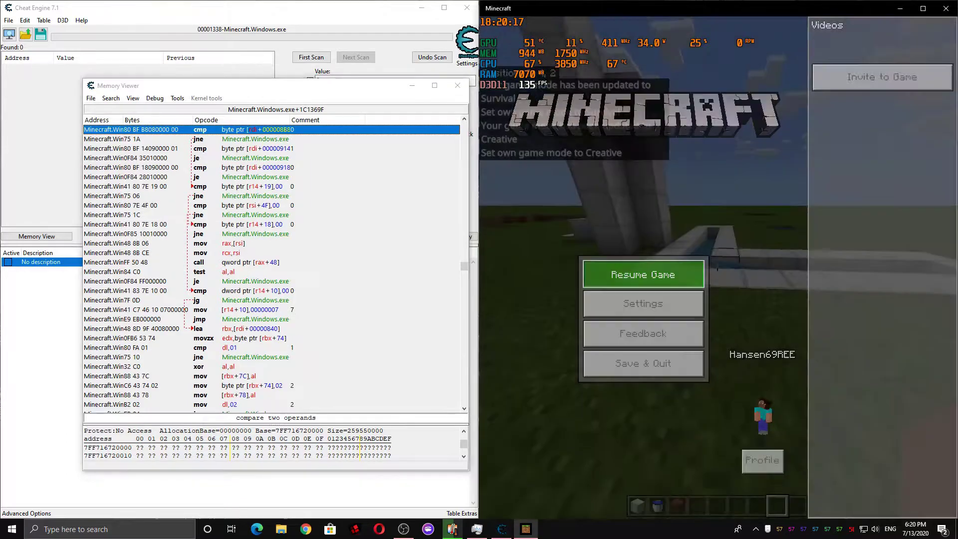
- Resume the game, walk and jump around in creative mode, and pause it
left_click(643, 274)
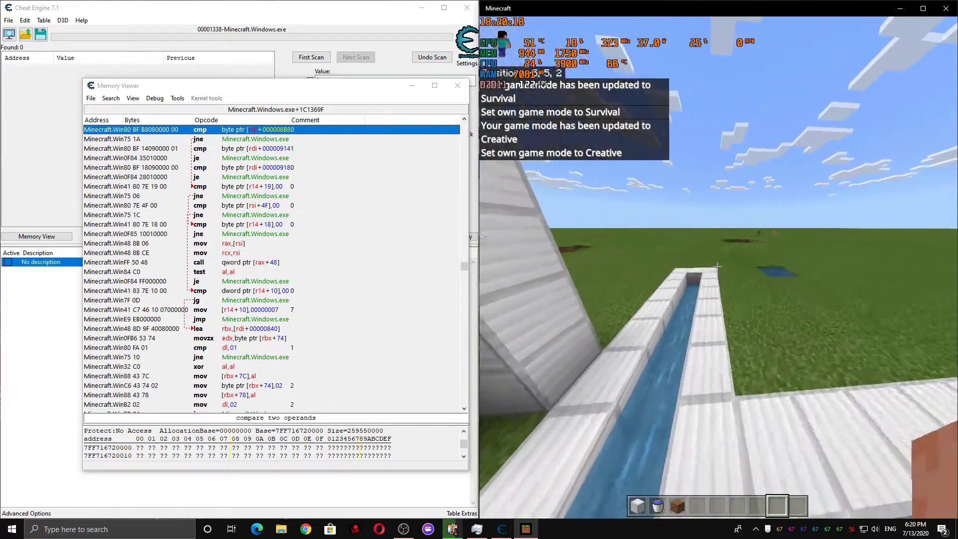
key("w")
key("space")
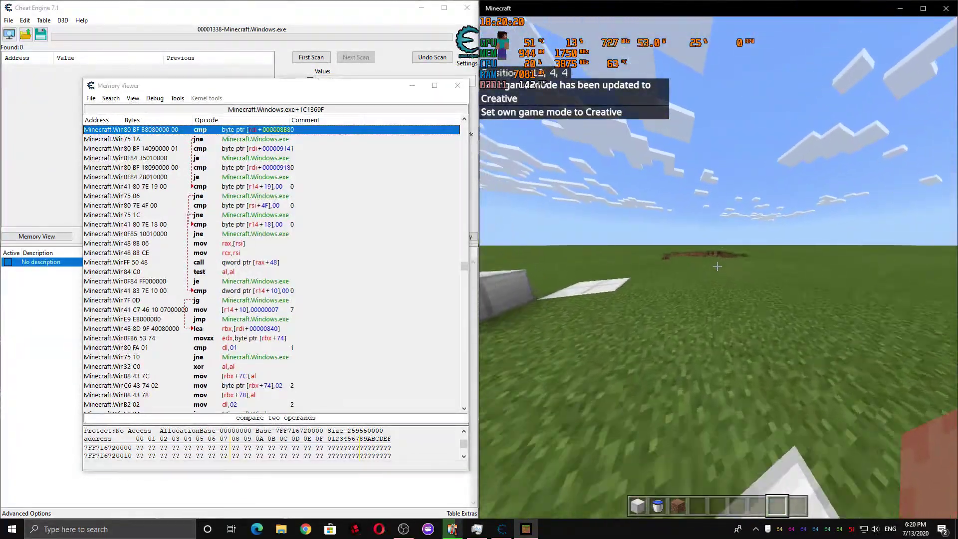
key("Escape")
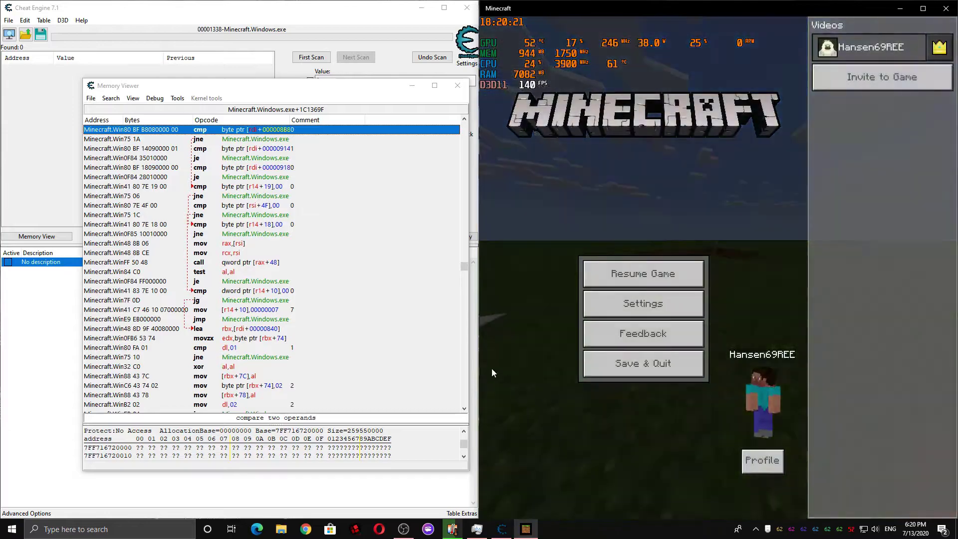
- Replace the instruction cmp byte ptr [rdi+000008B8],00 with code that does nothing, keeping the suggested code name
right_click(280, 130)
left_click(320, 172)
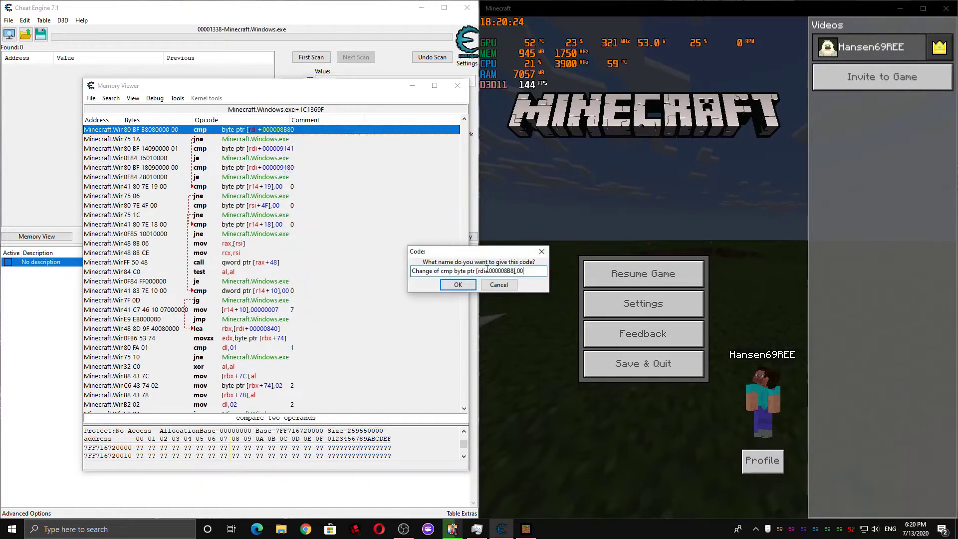
left_click(463, 284)
- Resume the game and switch back to survival mode by reusing the earlier chat command
left_click(645, 280)
key("t")
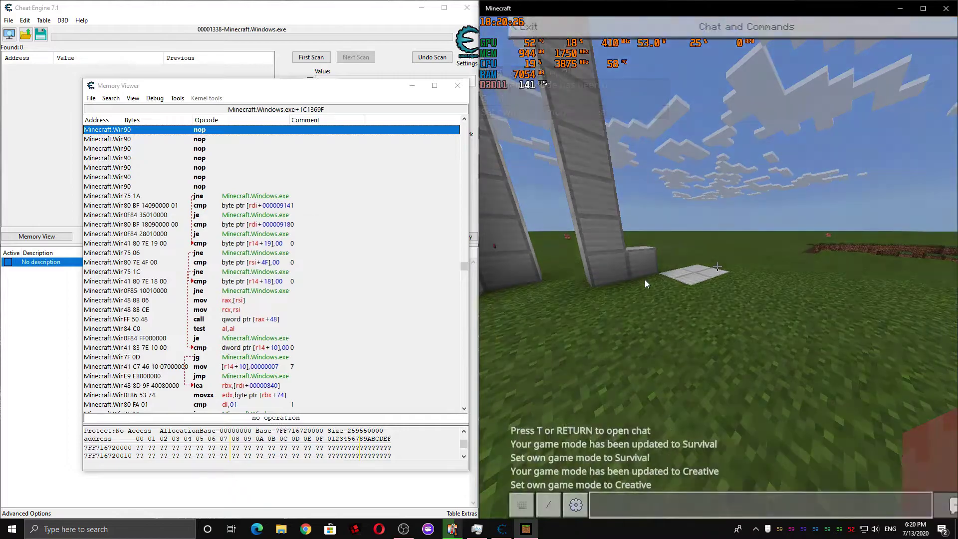
key("Up")
key("Up")
key("Return")
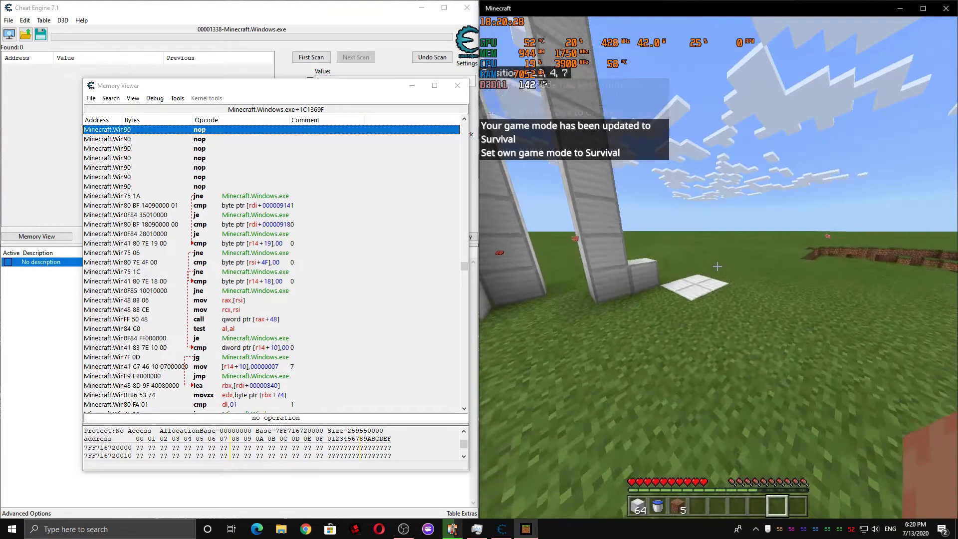
- Test flying in survival mode by rising above the pillars and moving around, and pause the game
key("w")
key("space")
key("space")
key("space")
key("space")
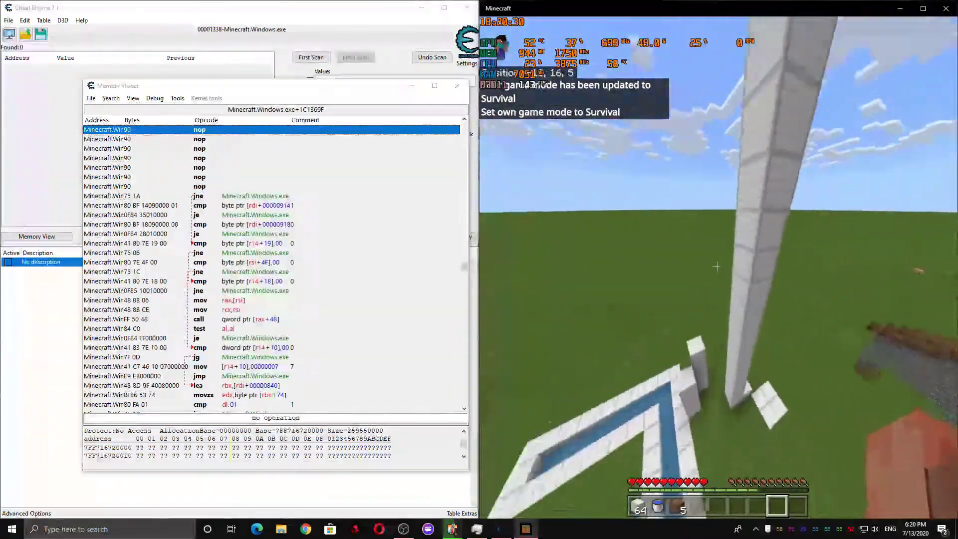
key("space")
key("space")
key("w")
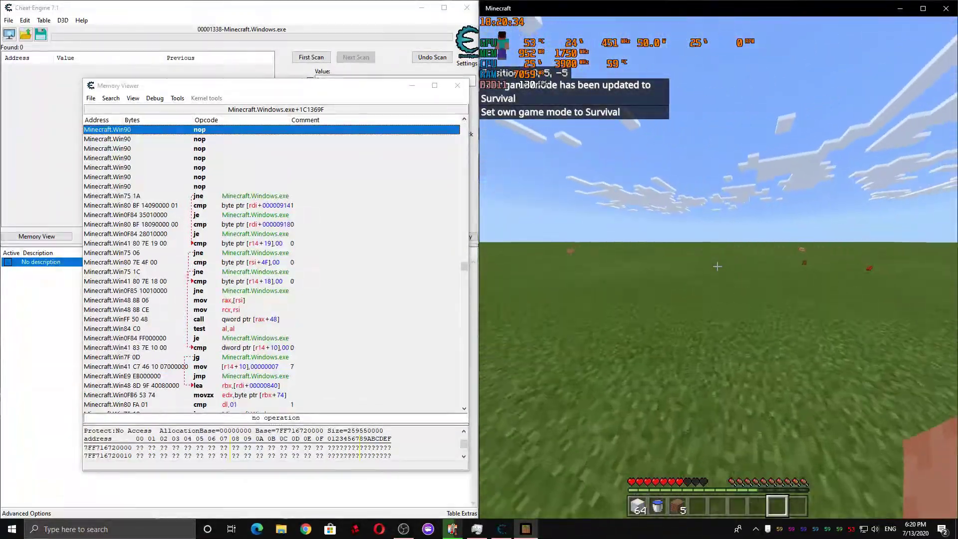
key("Escape")
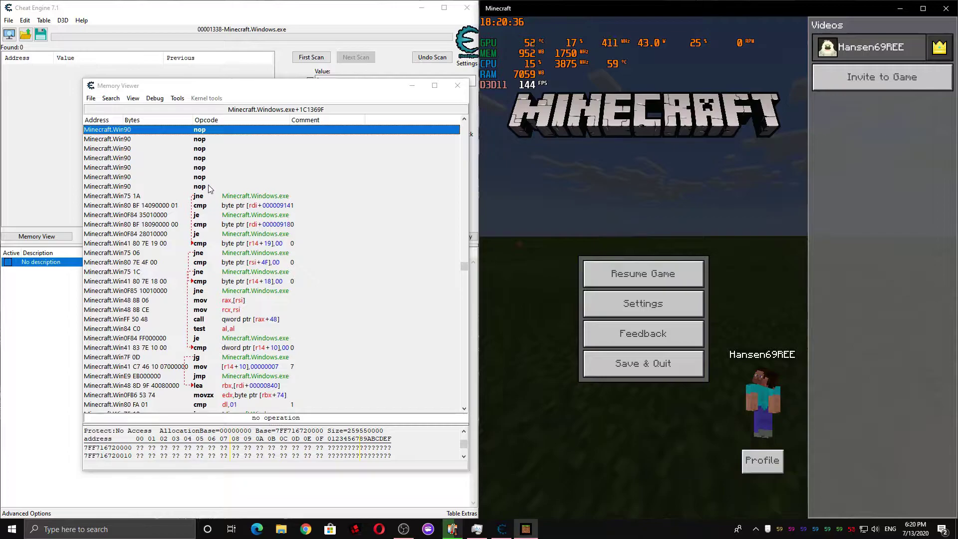
- Go through the adjacent nop instructions one by one to count them
left_click(208, 186)
left_click(209, 177)
left_click(209, 167)
left_click(210, 158)
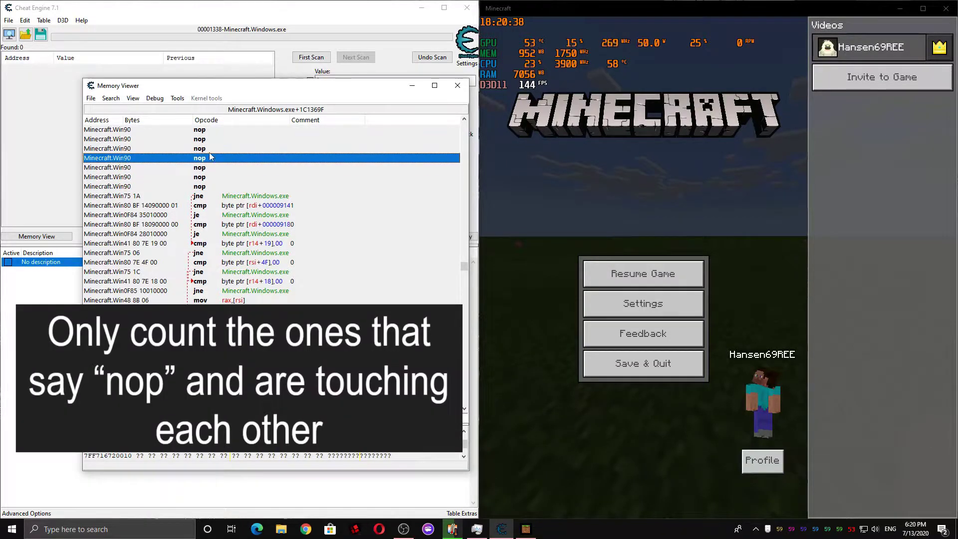
left_click(211, 148)
left_click(212, 139)
left_click(215, 130)
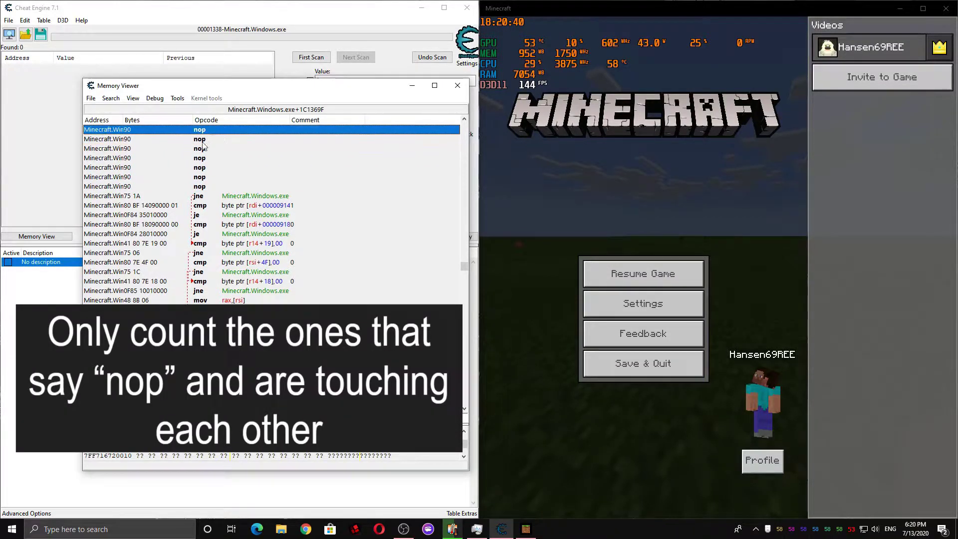
- Restore the original code of the instruction replaced with nops and move the Memory Viewer window aside
right_click(216, 131)
left_click(301, 175)
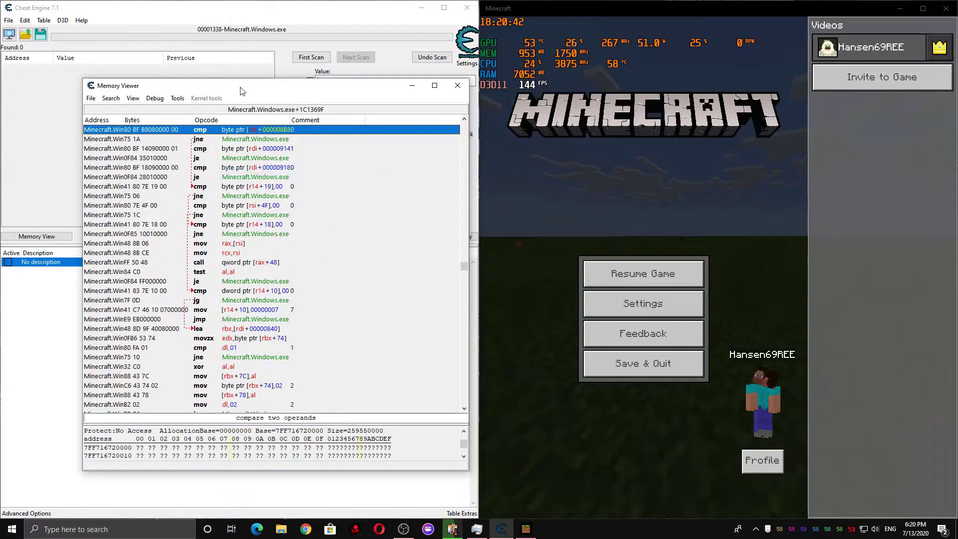
left_click_drag(243, 88, 360, 67)
- Create an Auto Assemble script from the AOB Injection template for the cmp instruction, using the symbol name INJECT
left_click(294, 76)
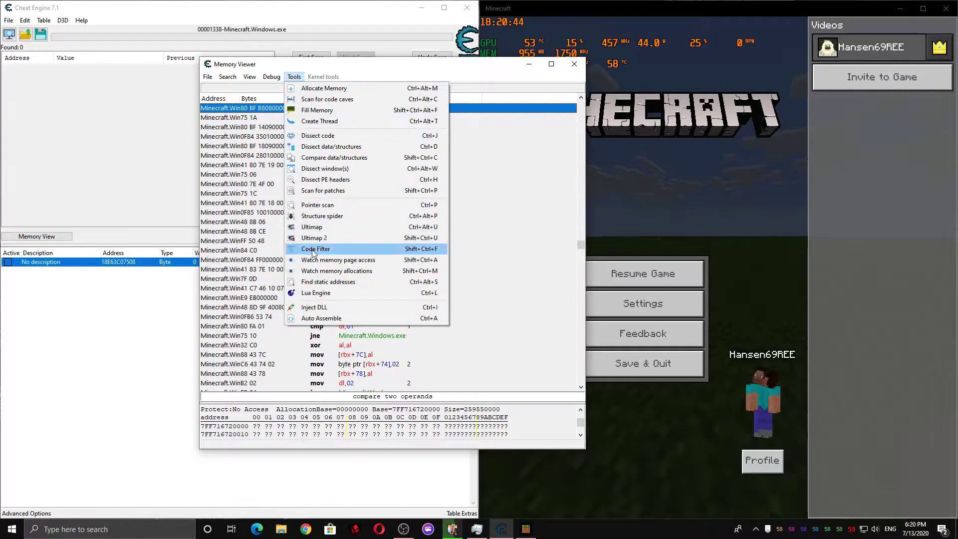
left_click(308, 318)
left_click(303, 86)
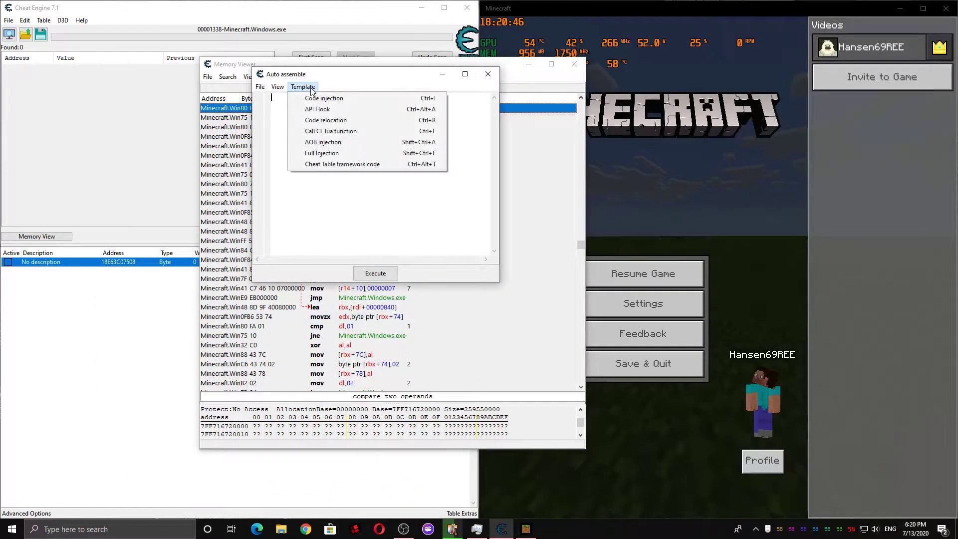
left_click(310, 143)
left_click(532, 288)
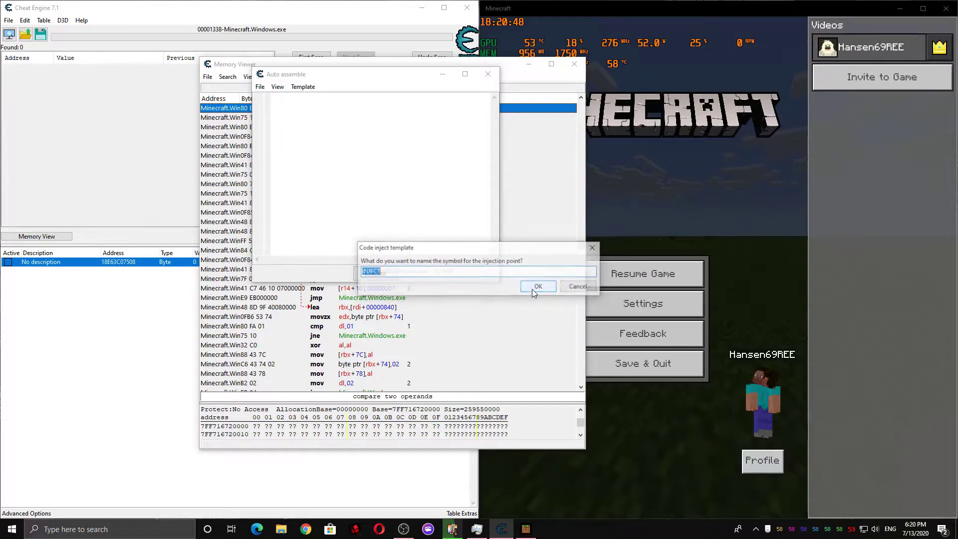
left_click(532, 288)
scroll(349, 210, "down", 4)
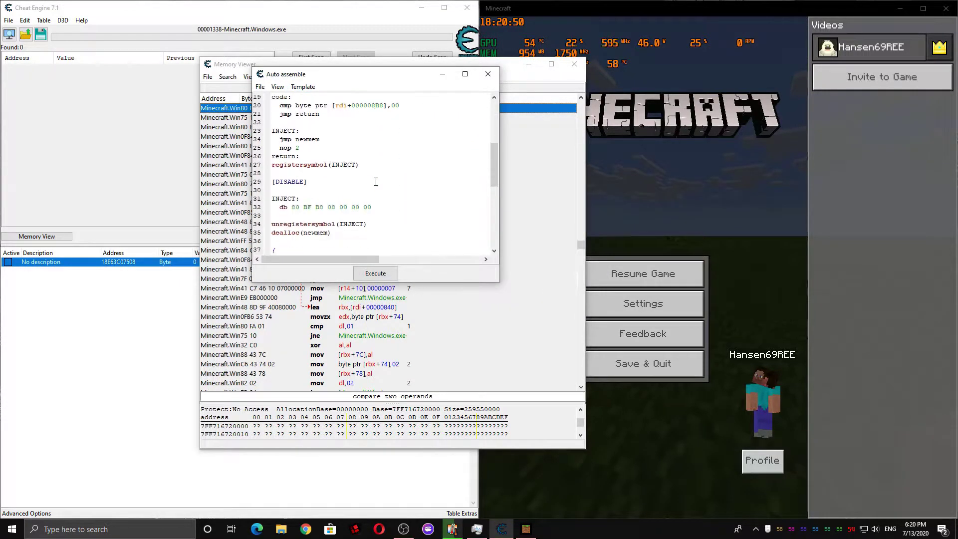
scroll(389, 236, "up", 3)
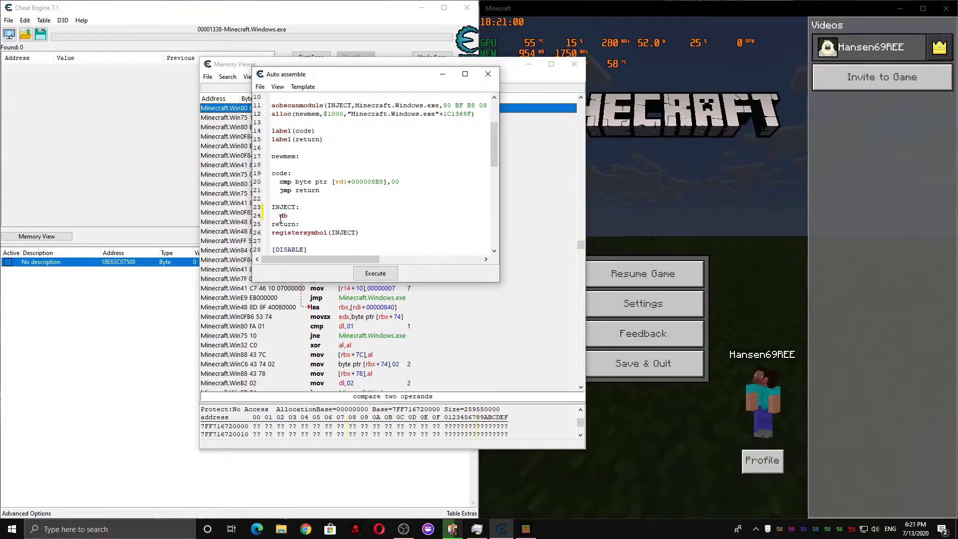
left_click_drag(364, 74, 255, 103)
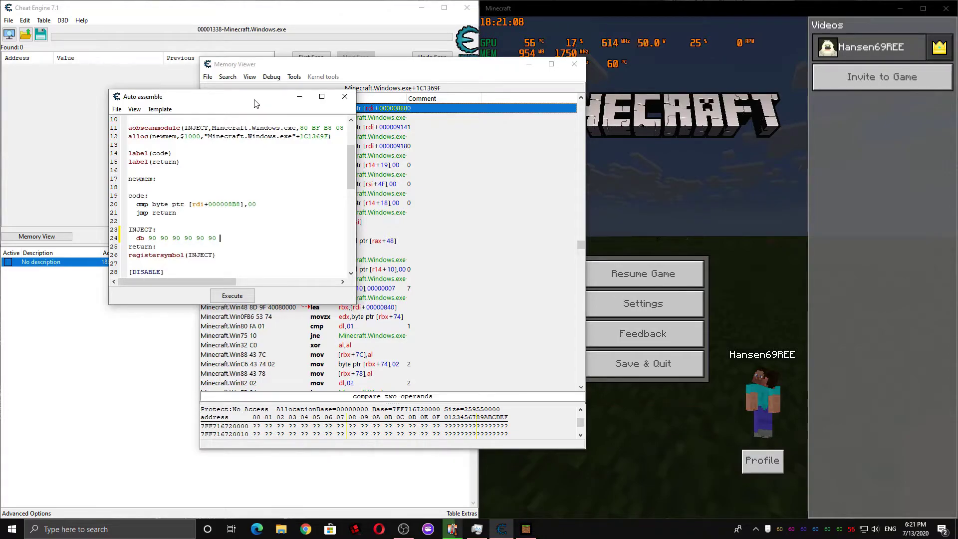
left_click(117, 110)
left_click(133, 164)
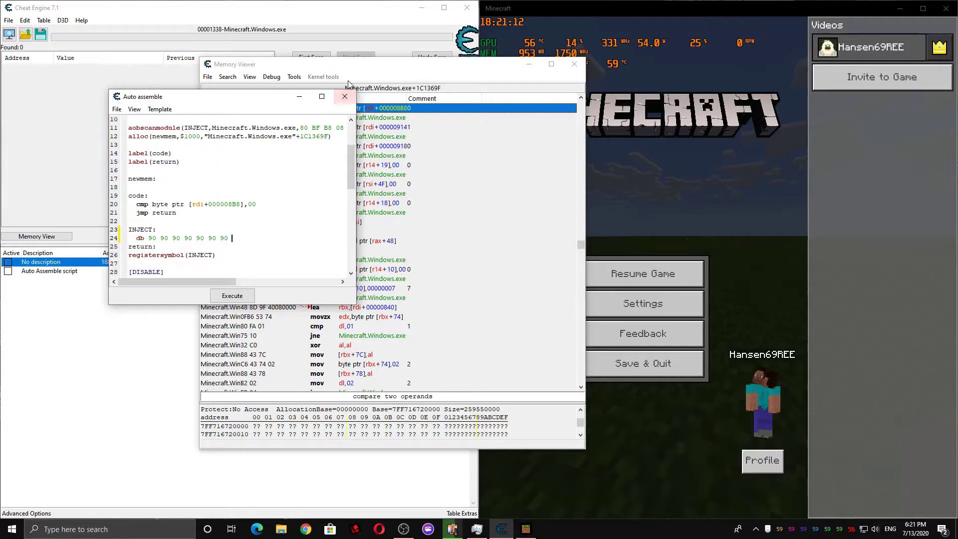
left_click(344, 96)
left_click_drag(411, 66, 368, 67)
left_click(531, 65)
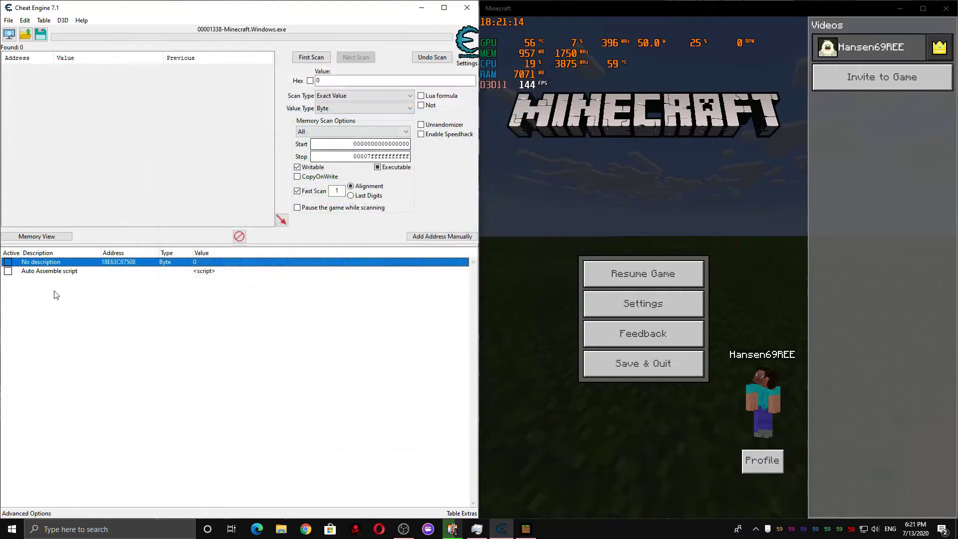
- Rename the Auto Assemble script in the cheat table to Fly
double_click(35, 273)
type("Fl")
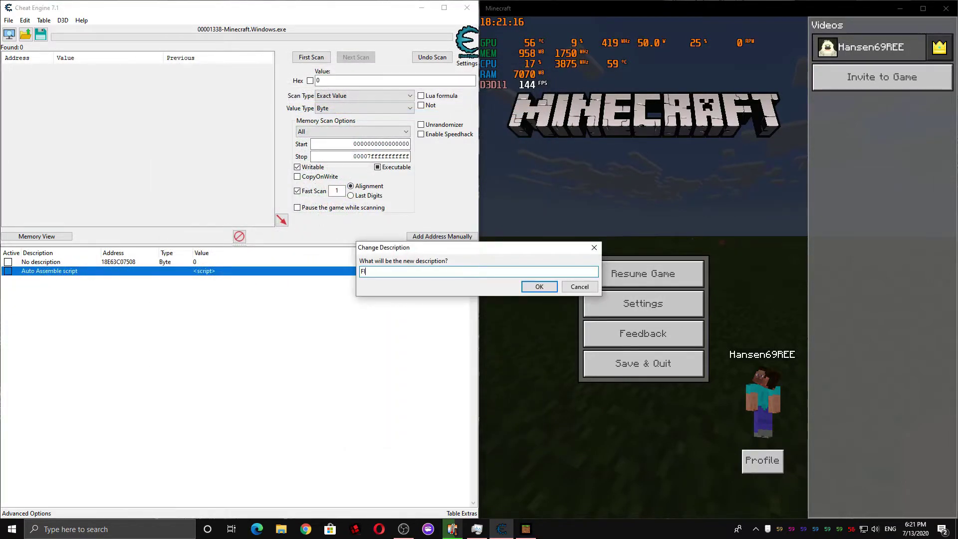
type("y")
key("Return")
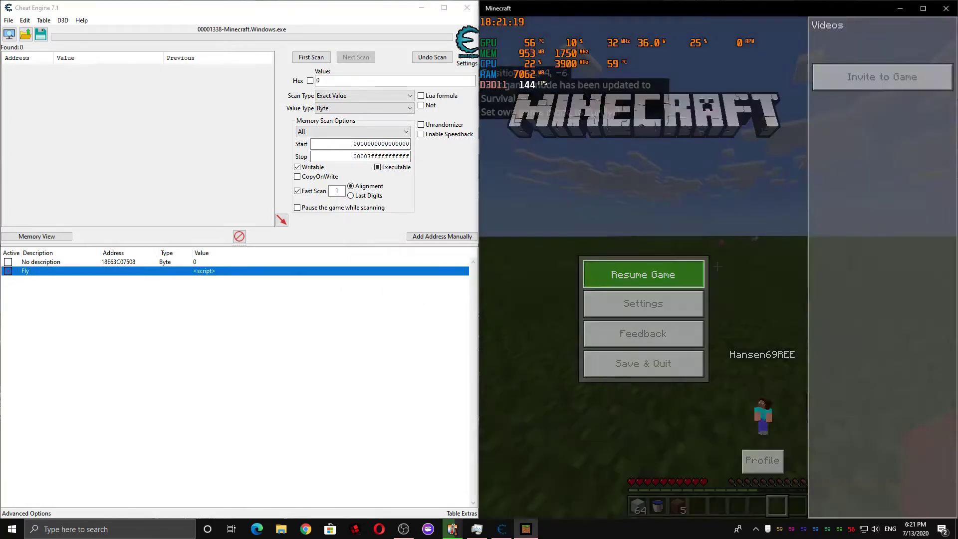
- Test movement in survival mode with the Fly script enabled and with it disabled, pausing between the tests
left_click(644, 273)
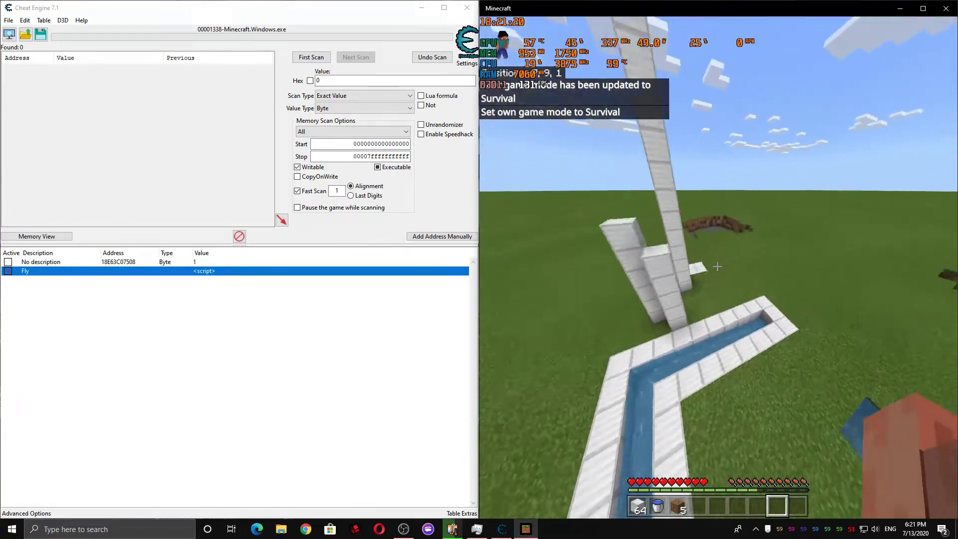
key("Escape")
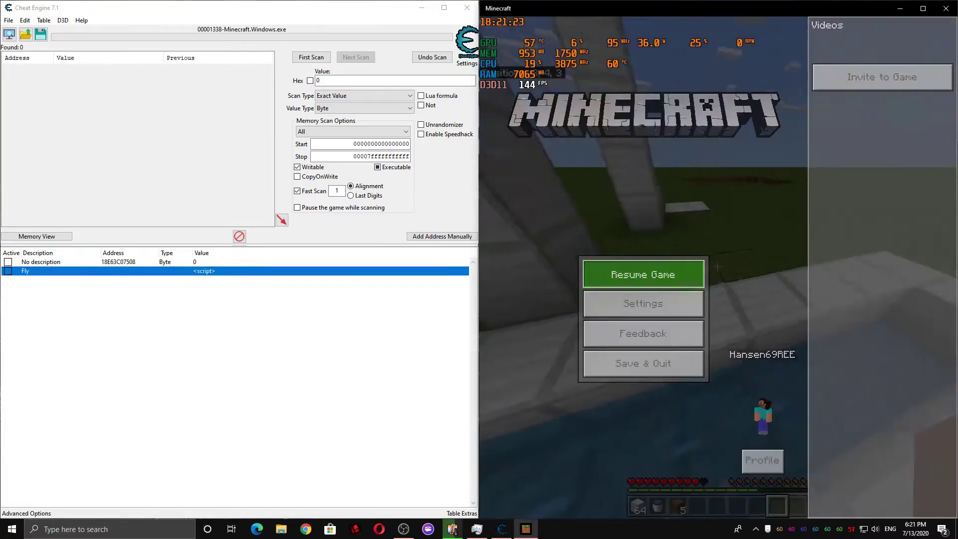
left_click(643, 273)
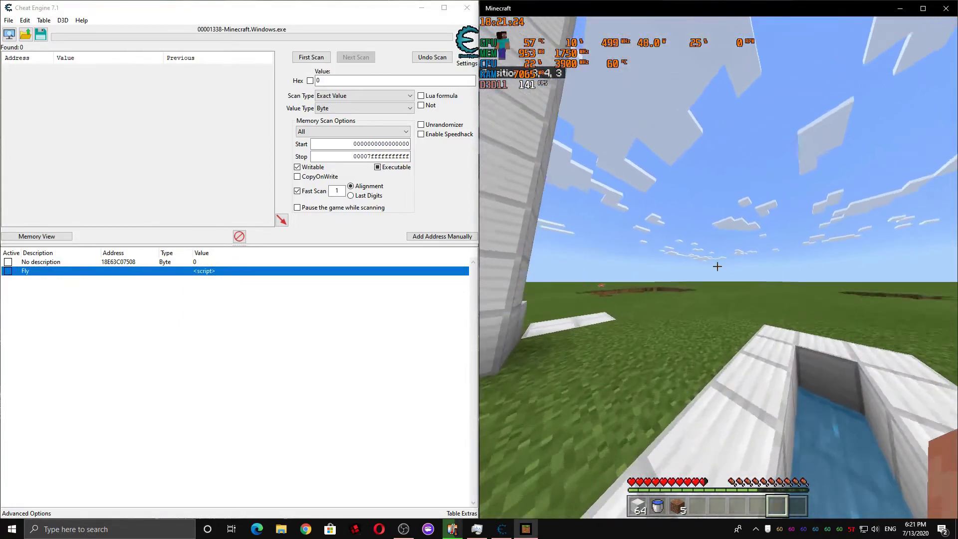
key("Escape")
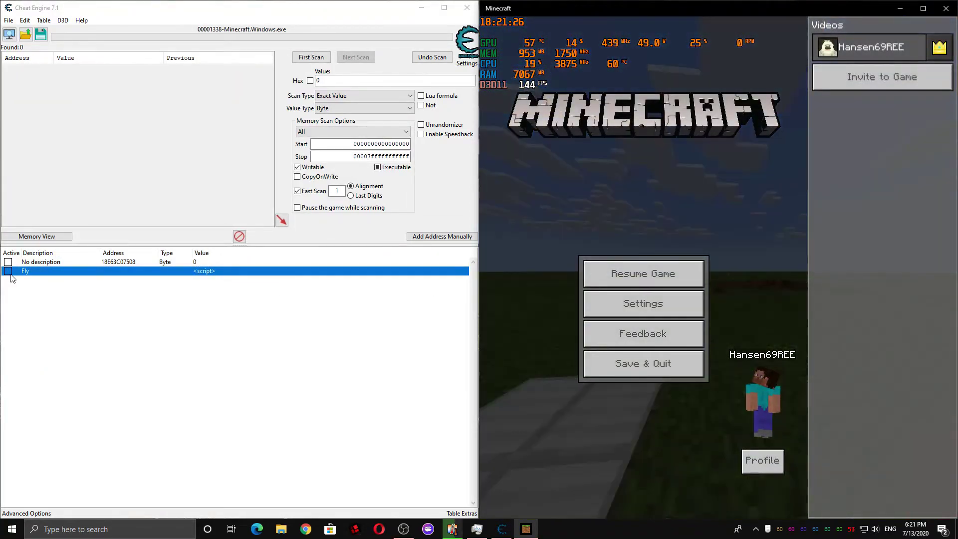
- Resume the game with the Fly script enabled and fly up past the top of the tall pillar in survival mode
left_click(643, 274)
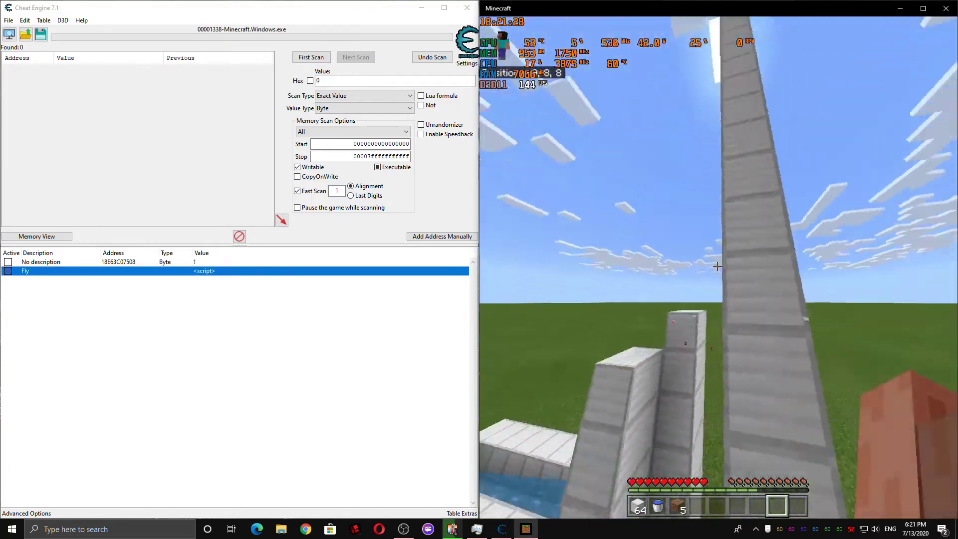
key("w")
key("space")
key("space")
key("a")
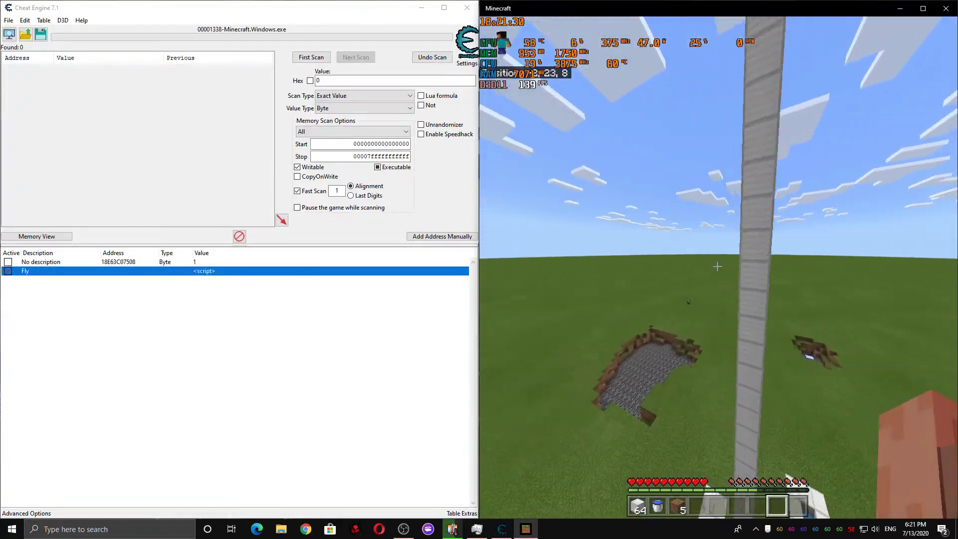
key("space")
key("a")
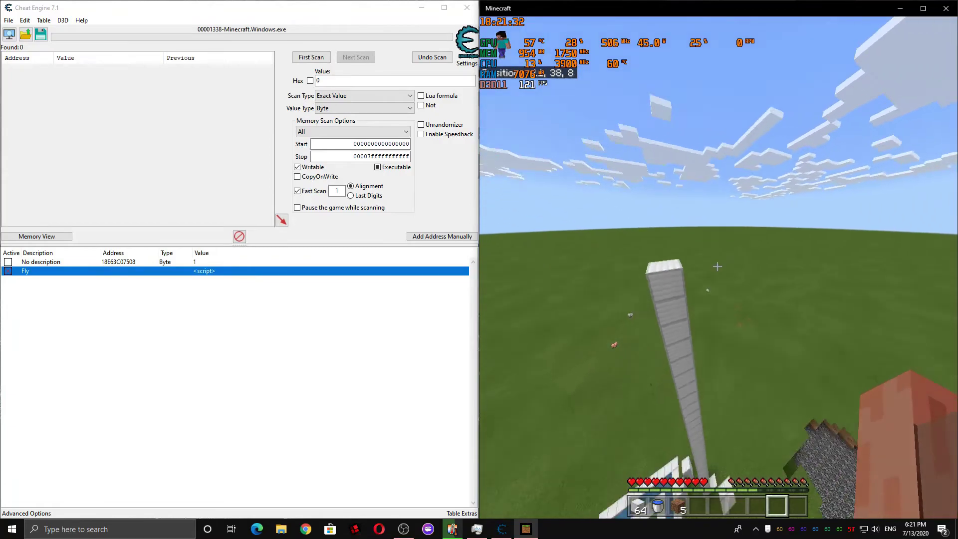